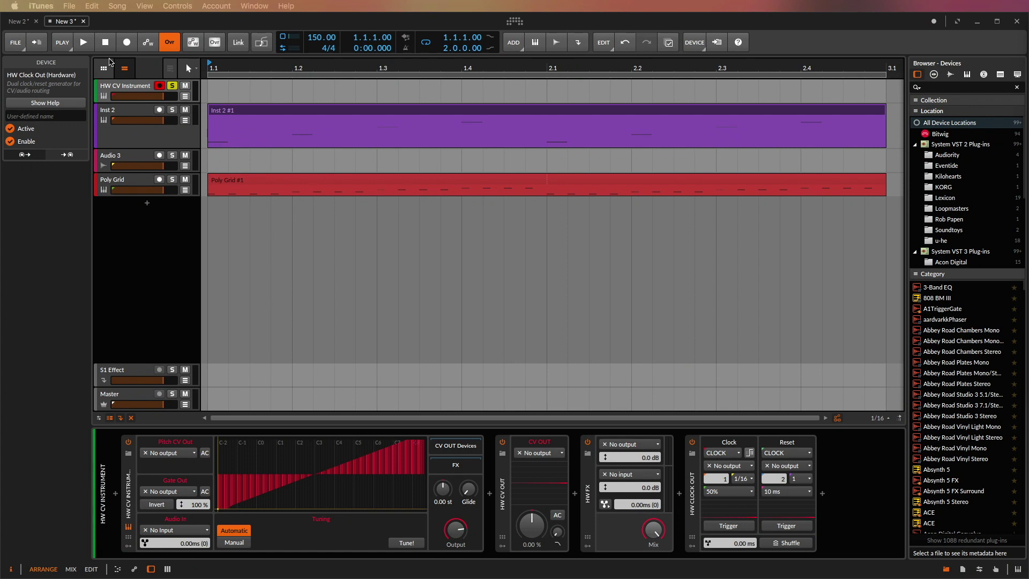
Play the arrangement and try 1/16 and 1/4 as the clock rate of the HW Clock Out device.
{"action": "left_click", "coordinate": [84, 44]}
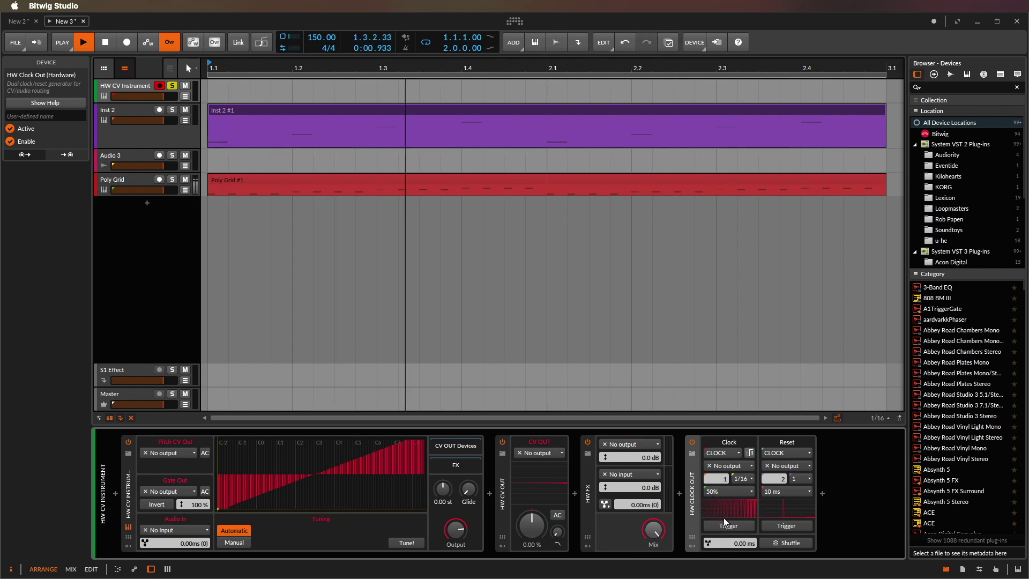
{"action": "left_click", "coordinate": [743, 478]}
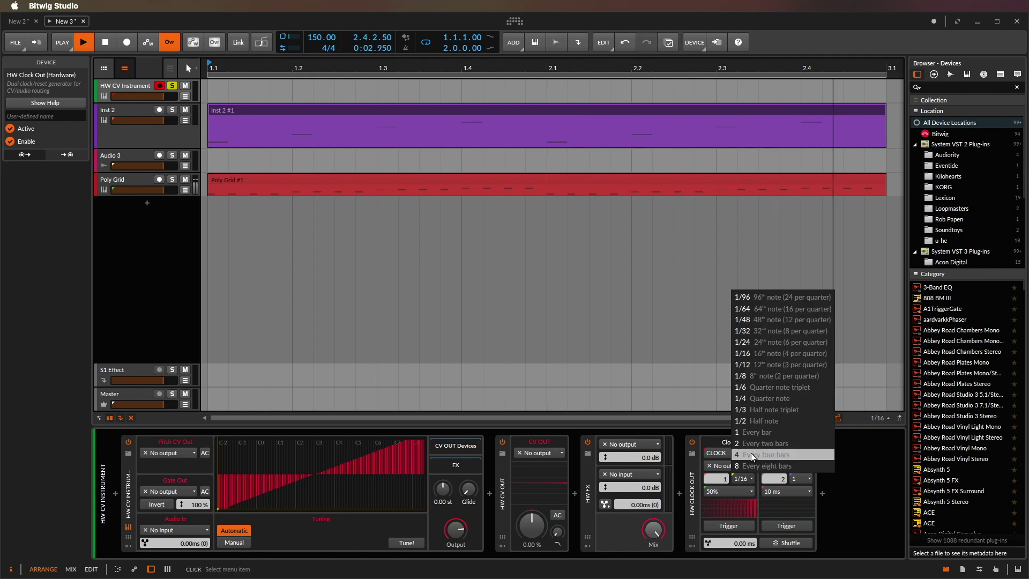
{"action": "left_click", "coordinate": [769, 353]}
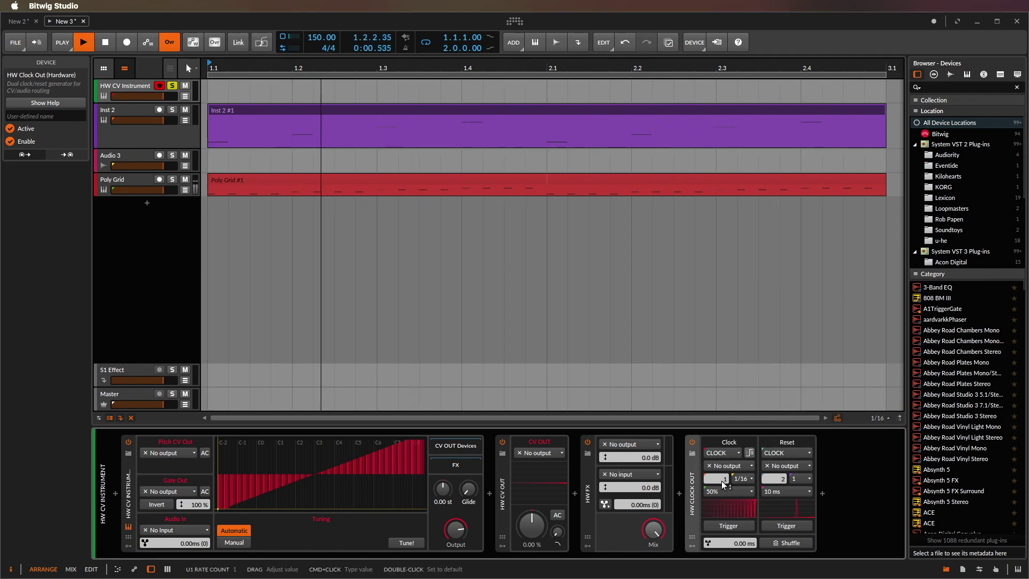
{"action": "left_click", "coordinate": [743, 479]}
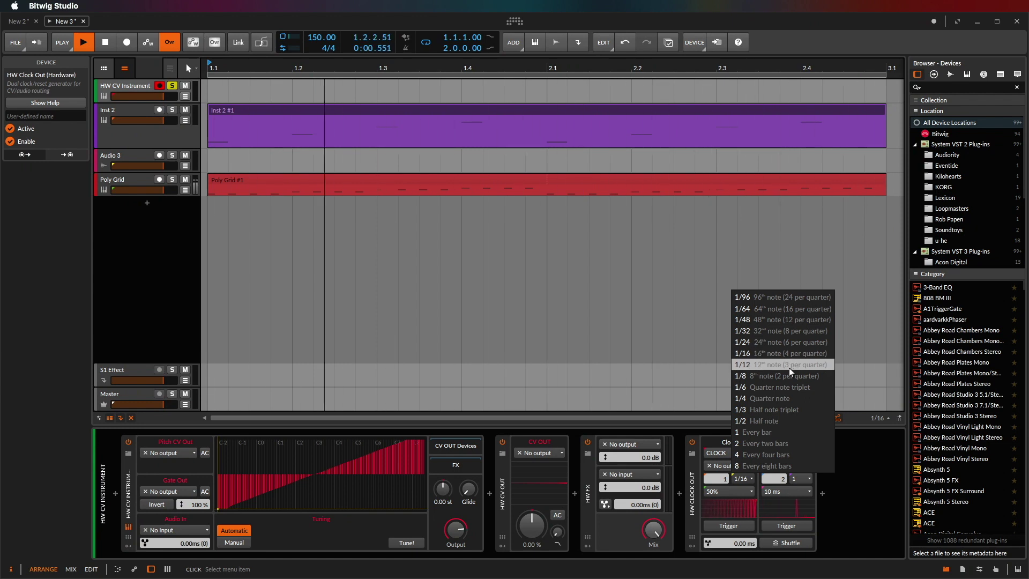
{"action": "left_click", "coordinate": [784, 397]}
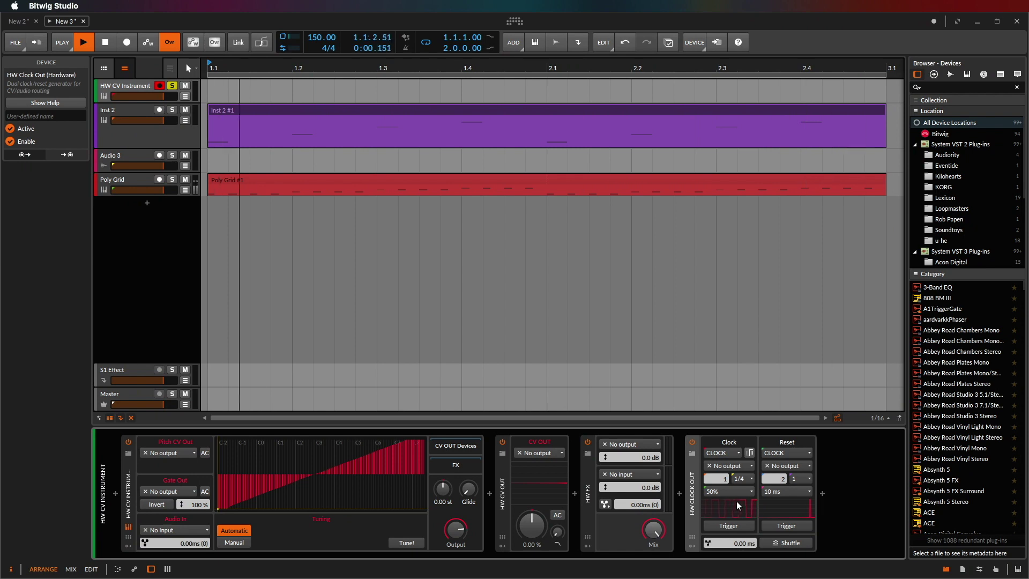
Set the HW Clock Out clock rate to 1/96 and its reset rate unit to 1 bar.
{"action": "left_click", "coordinate": [745, 478]}
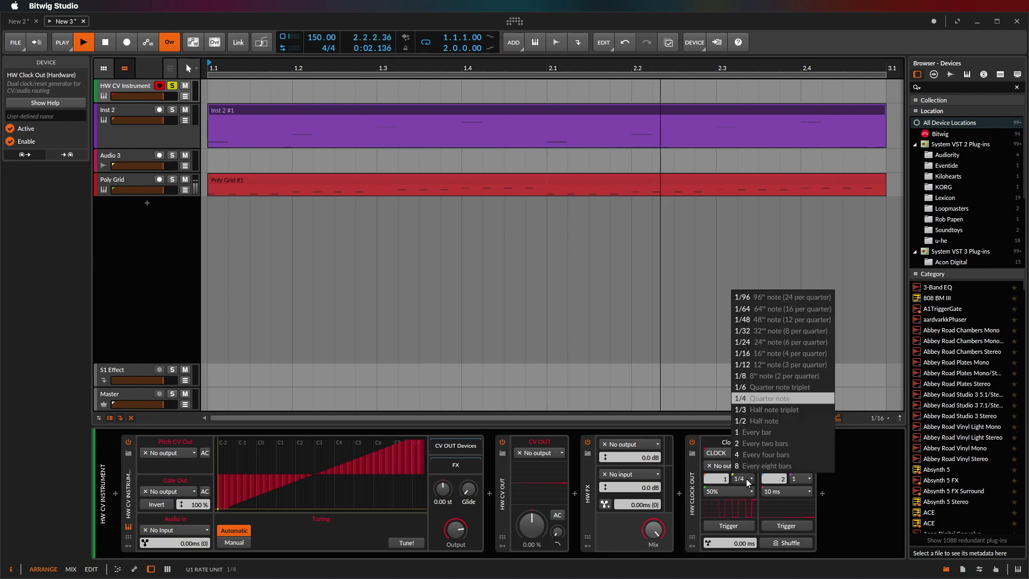
{"action": "left_click", "coordinate": [792, 297]}
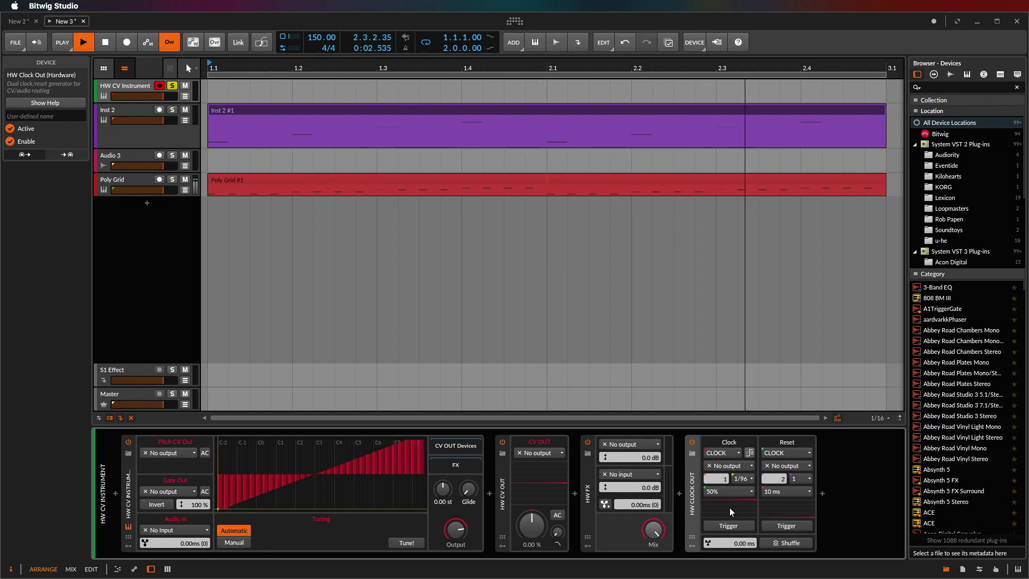
{"action": "left_click", "coordinate": [802, 477]}
{"action": "left_click", "coordinate": [818, 431]}
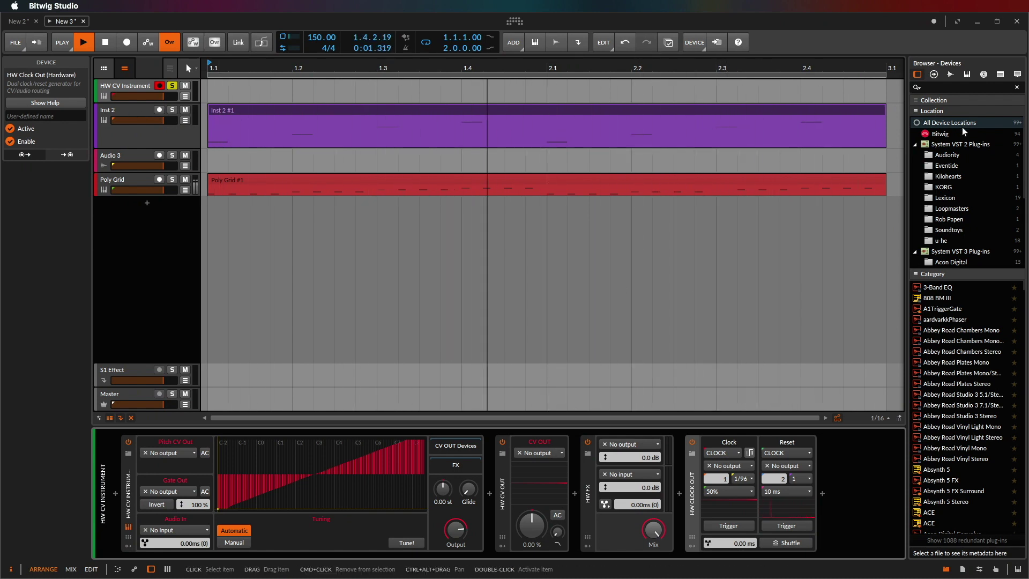
Set the play start position to 2.1, run playback from there, and stop it.
{"action": "left_click", "coordinate": [549, 161]}
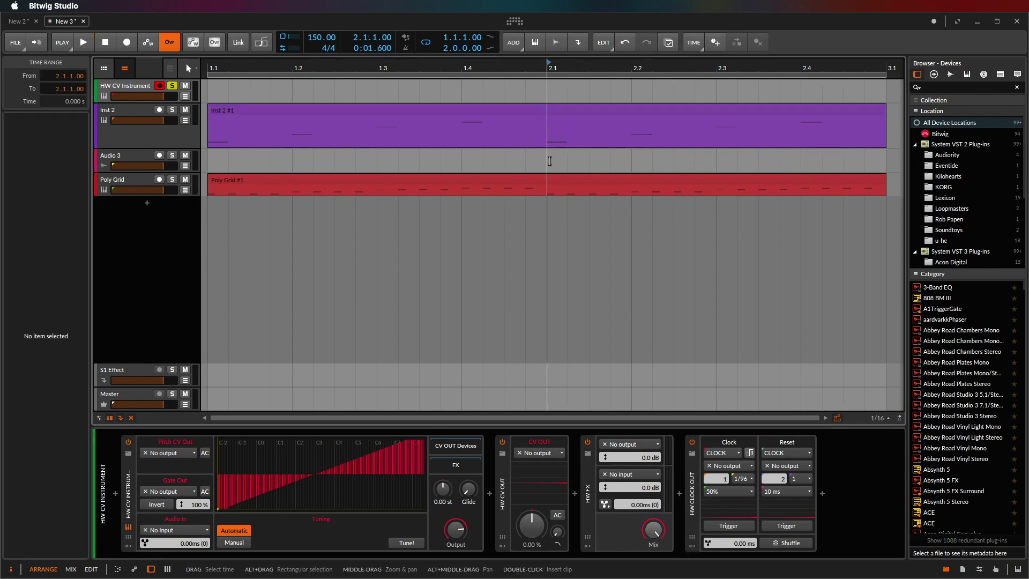
{"action": "key", "text": "space"}
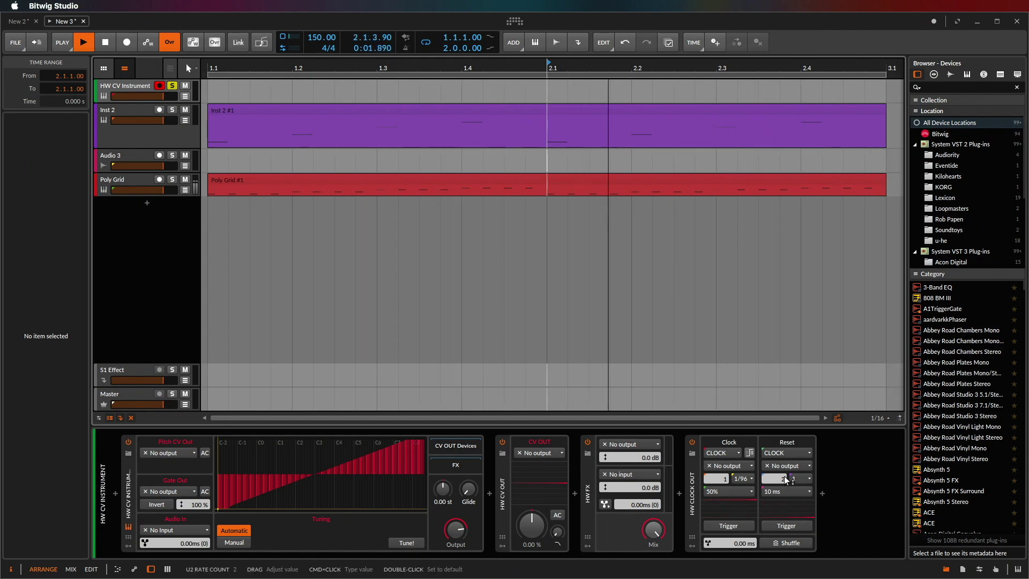
{"action": "key", "text": "space"}
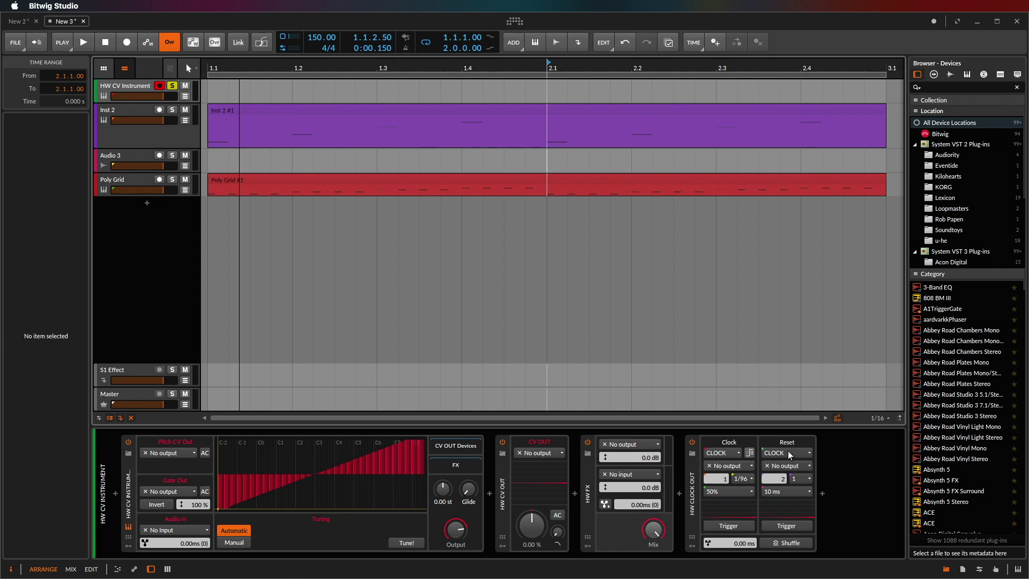
Set the HW Clock Out reset mode to on PLAY and test it by starting and stopping playback.
{"action": "left_click", "coordinate": [788, 451]}
{"action": "left_click", "coordinate": [789, 475]}
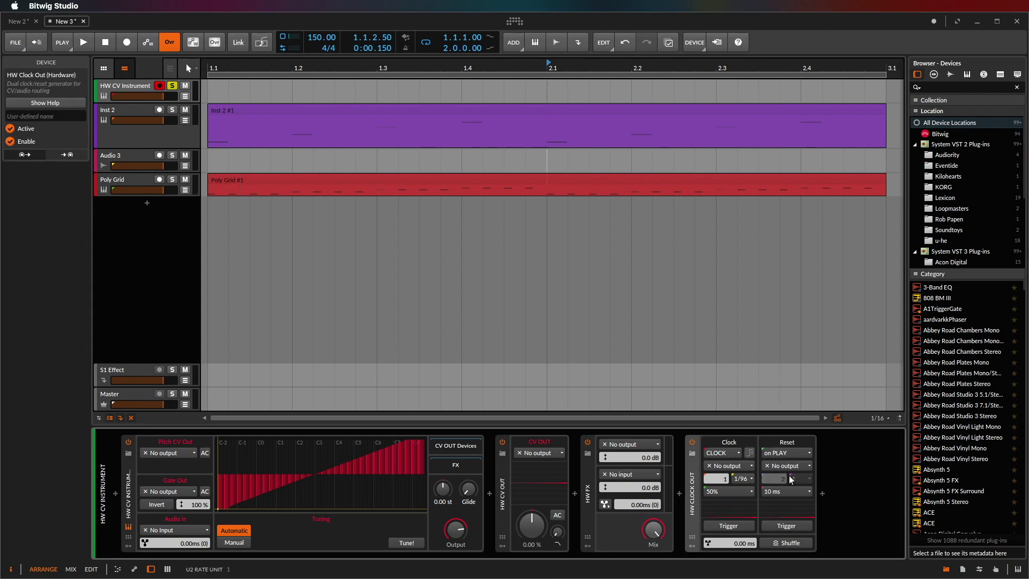
{"action": "key", "text": "space"}
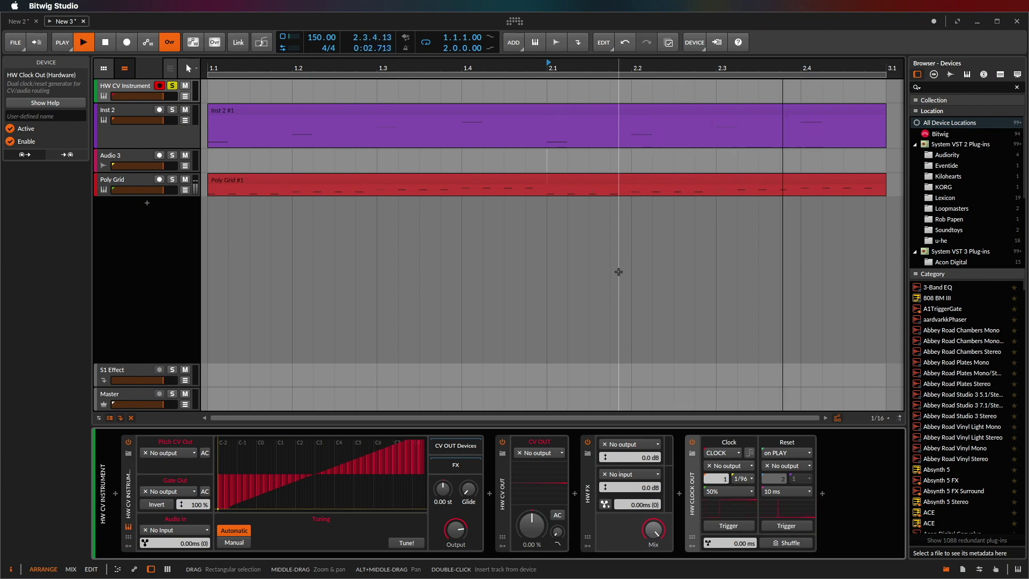
{"action": "key", "text": "space"}
{"action": "key", "text": "space"}
{"action": "key", "text": "space"}
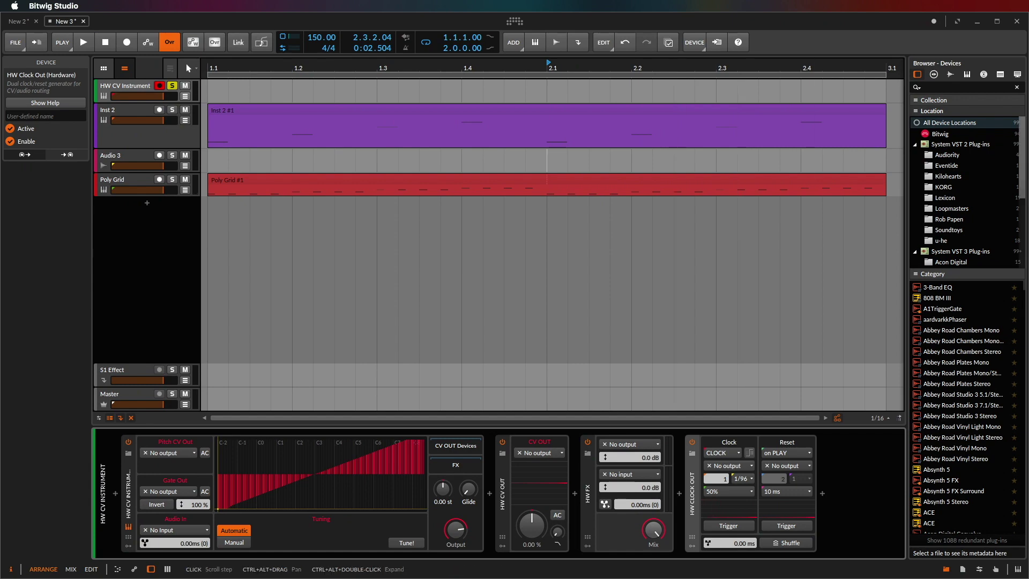
Switch to VCV Rack, patch the second JACK module's fifth and sixth ports to Clocked's BPM and RESET inputs, and name them Clock and Reset.
{"action": "left_click", "coordinate": [554, 562]}
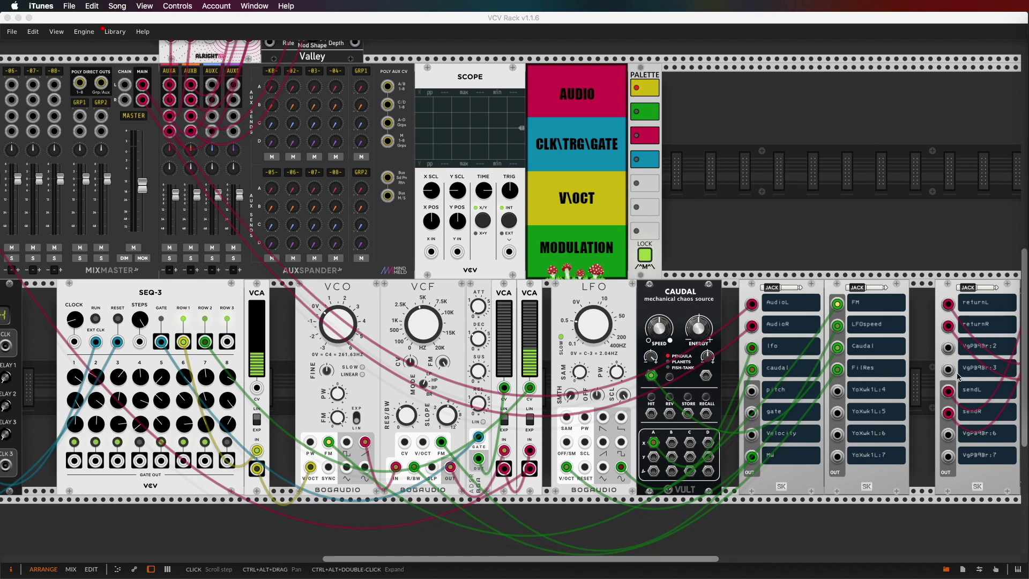
{"action": "left_click", "coordinate": [840, 397]}
{"action": "scroll", "coordinate": [806, 355], "scroll_direction": "left", "scroll_amount": 10}
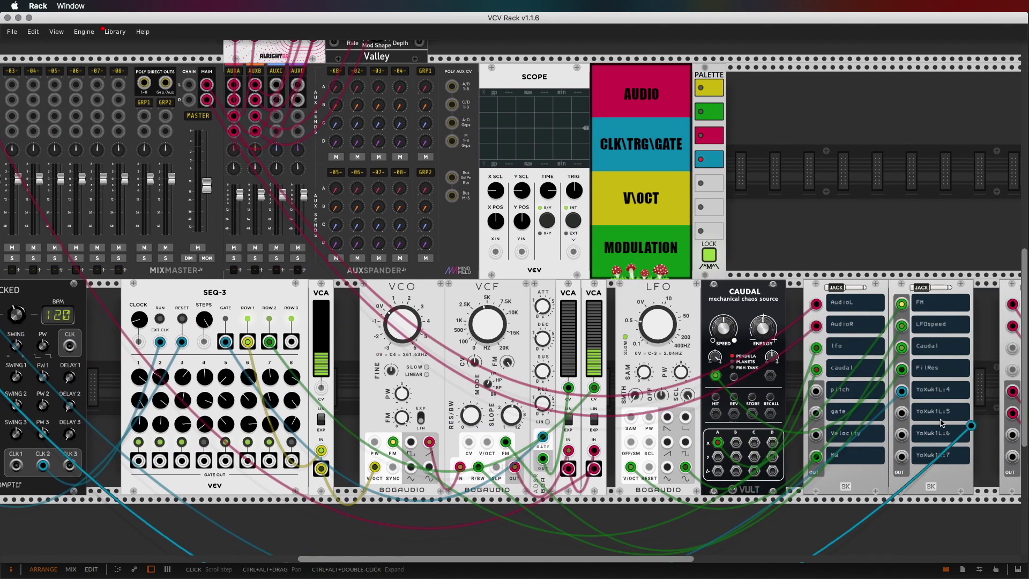
{"action": "scroll", "coordinate": [902, 419], "scroll_direction": "right", "scroll_amount": 8}
{"action": "left_click_drag", "start_coordinate": [901, 416], "coordinate": [901, 415]}
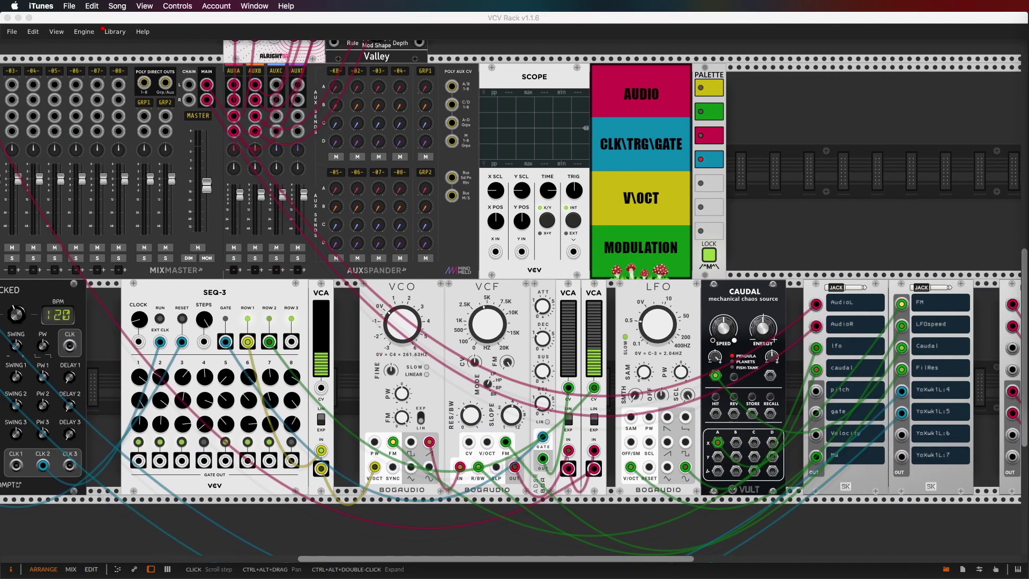
{"action": "double_click", "coordinate": [960, 395]}
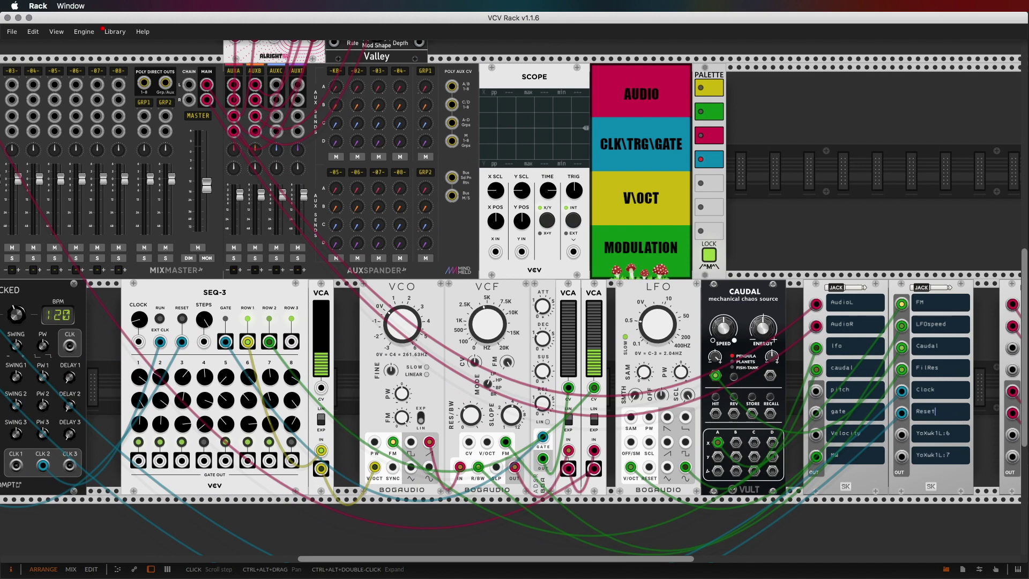
{"action": "scroll", "coordinate": [704, 375], "scroll_direction": "left", "scroll_amount": 6}
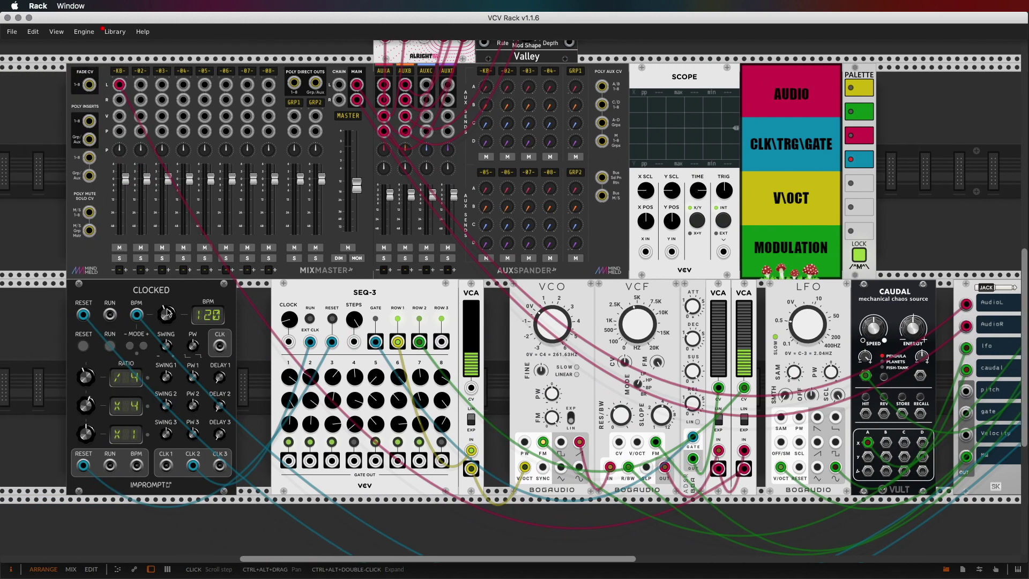
Switch back to Bitwig Studio and open the audio settings.
{"action": "mouse_move", "coordinate": [423, 575]}
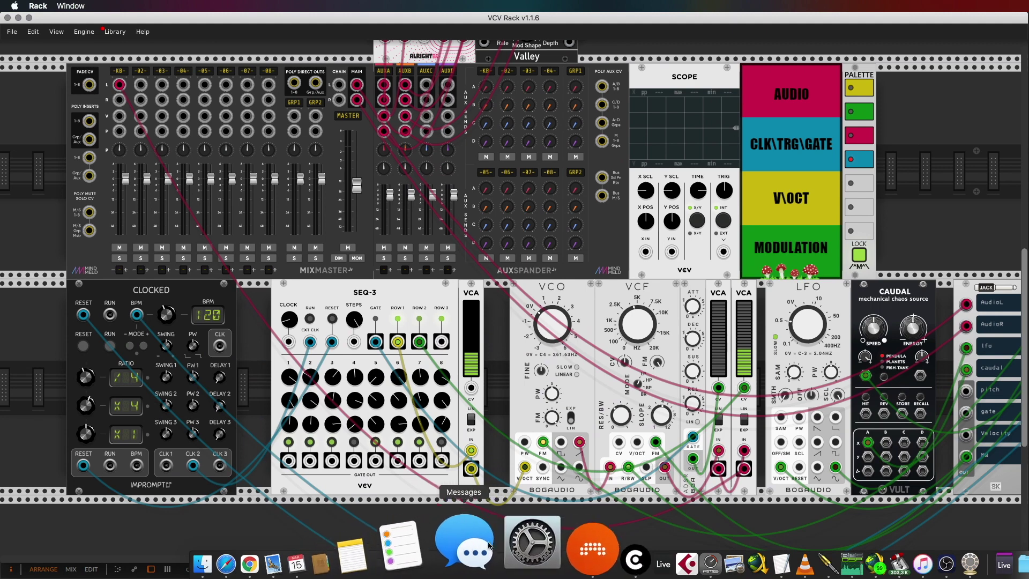
{"action": "left_click", "coordinate": [592, 546]}
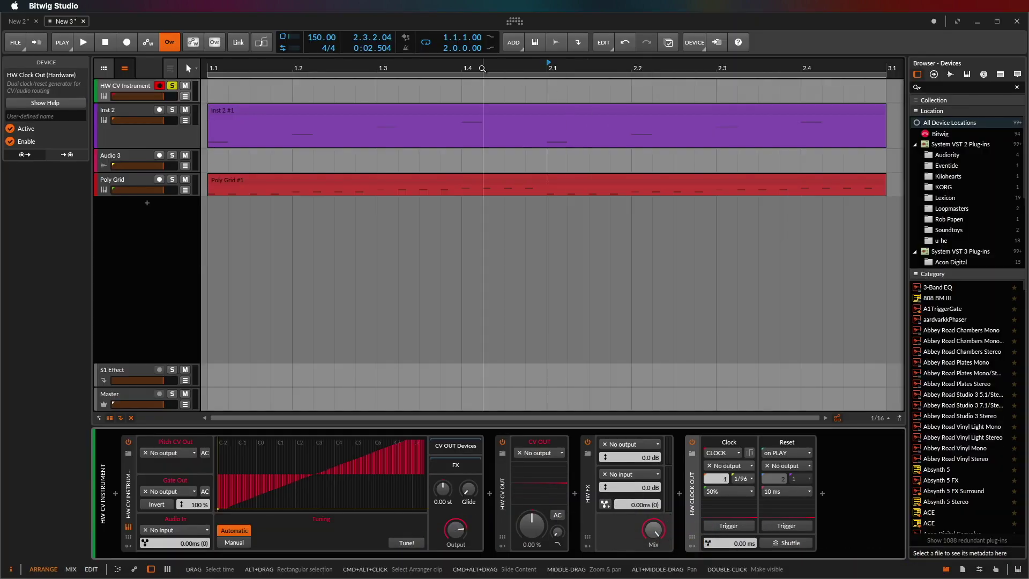
{"action": "left_click", "coordinate": [516, 23]}
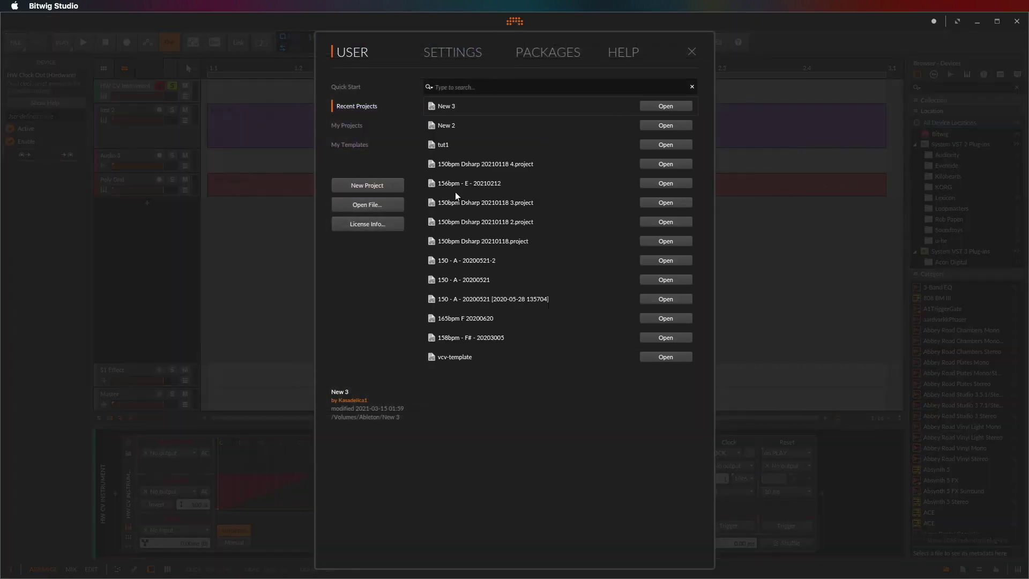
{"action": "left_click", "coordinate": [443, 50]}
{"action": "left_click", "coordinate": [344, 125]}
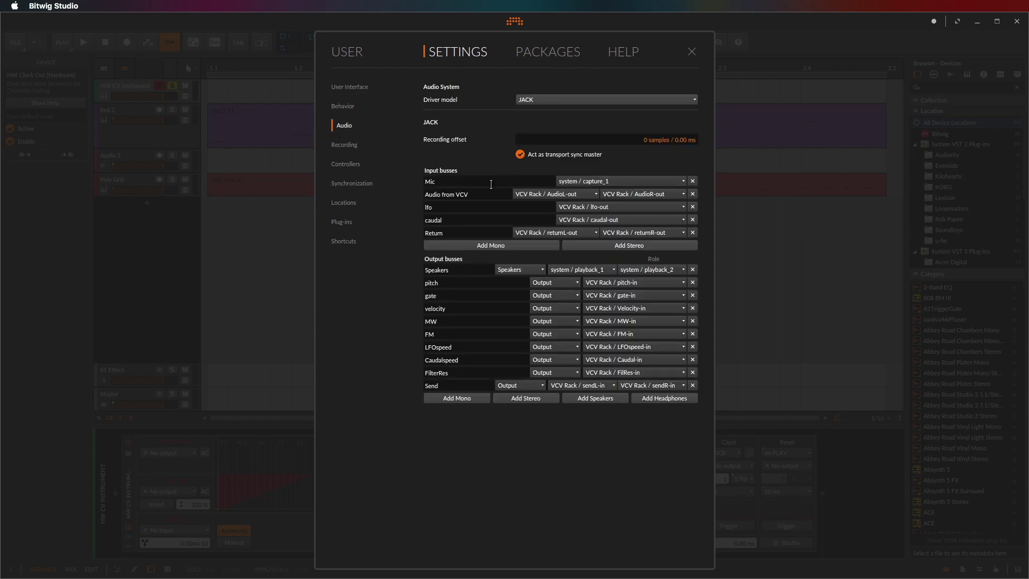
Add a mono output bus named Clock and route it to VCV Rack / Clock-in.
{"action": "left_click", "coordinate": [463, 397]}
{"action": "type", "text": "Clock"}
{"action": "key", "text": "Return"}
{"action": "left_click", "coordinate": [632, 399]}
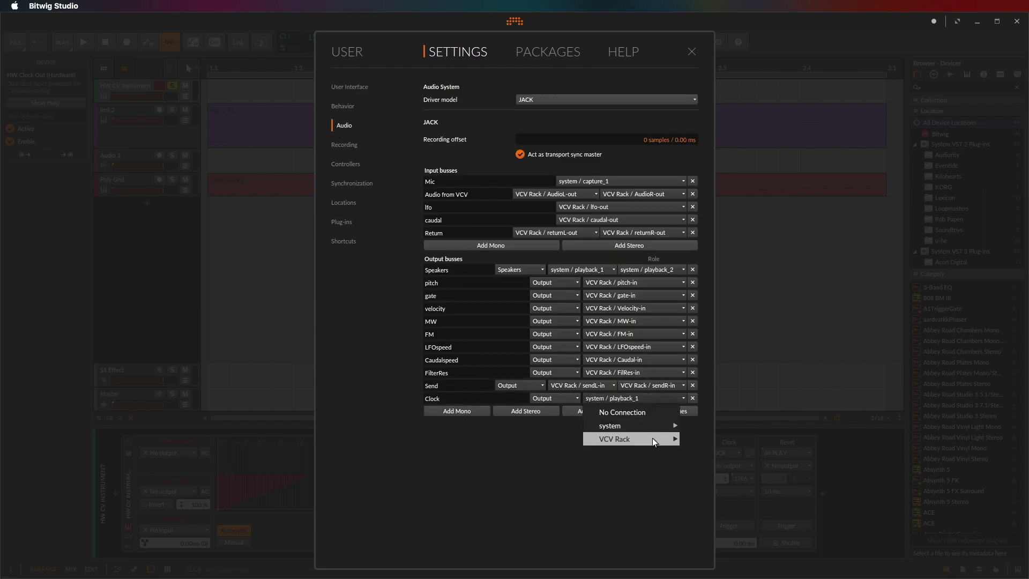
{"action": "mouse_move", "coordinate": [652, 438]}
{"action": "left_click", "coordinate": [705, 383]}
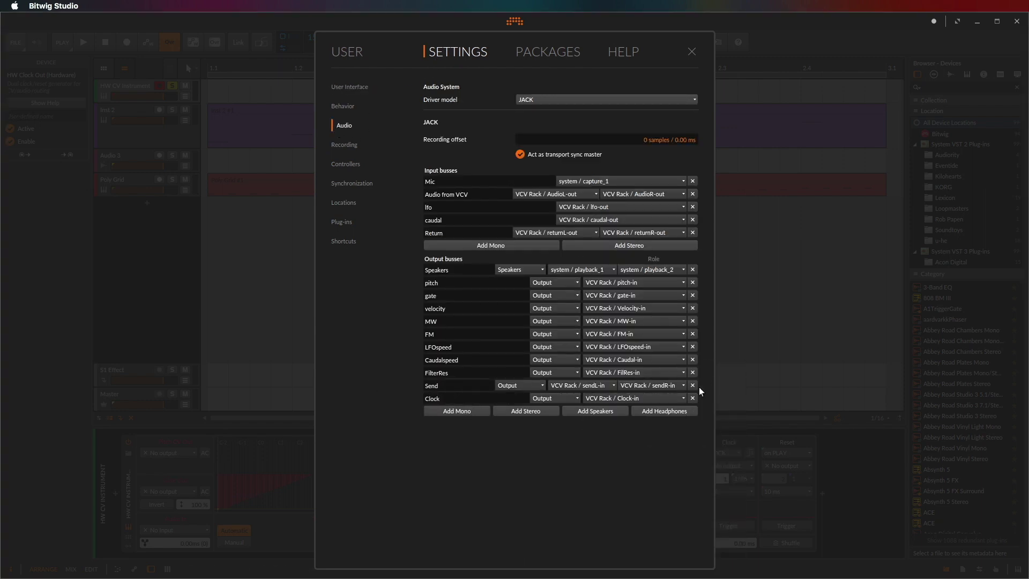
Add a mono output bus named Reset, route it to VCV Rack / Reset-in, and close the settings.
{"action": "left_click", "coordinate": [458, 410]}
{"action": "type", "text": "Reset"}
{"action": "key", "text": "Return"}
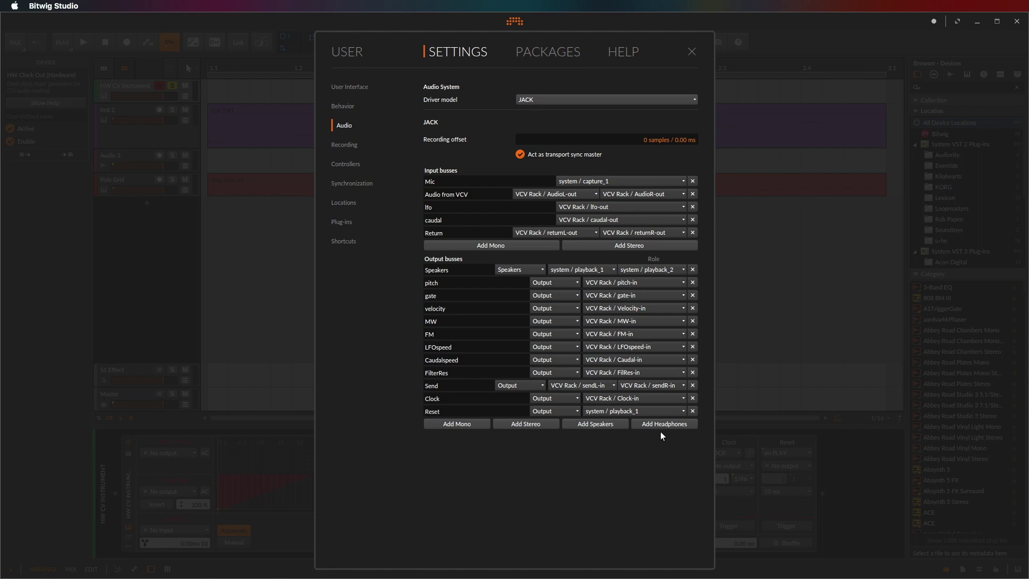
{"action": "left_click", "coordinate": [650, 409]}
{"action": "mouse_move", "coordinate": [634, 448]}
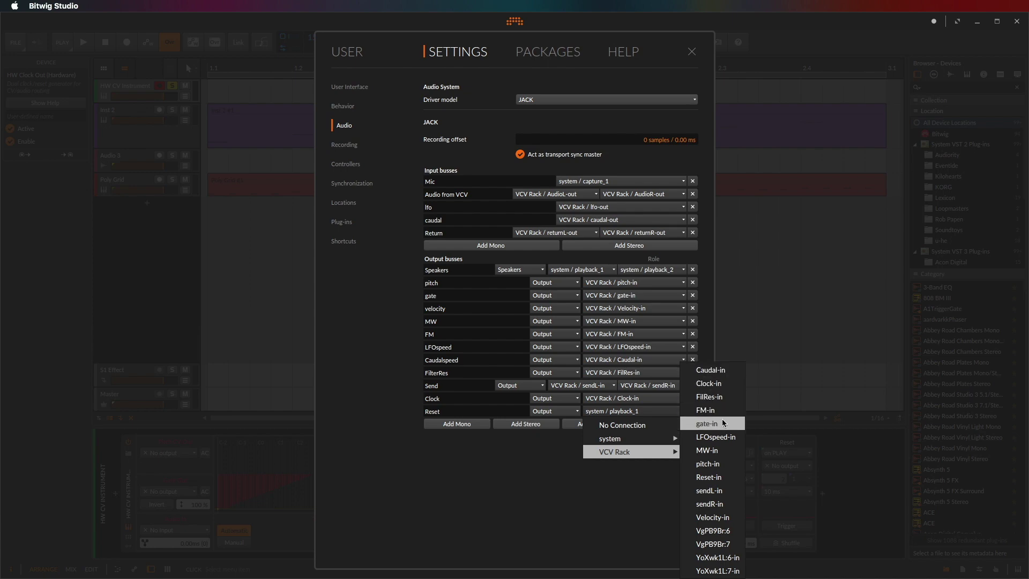
{"action": "left_click", "coordinate": [727, 476]}
{"action": "left_click", "coordinate": [691, 51]}
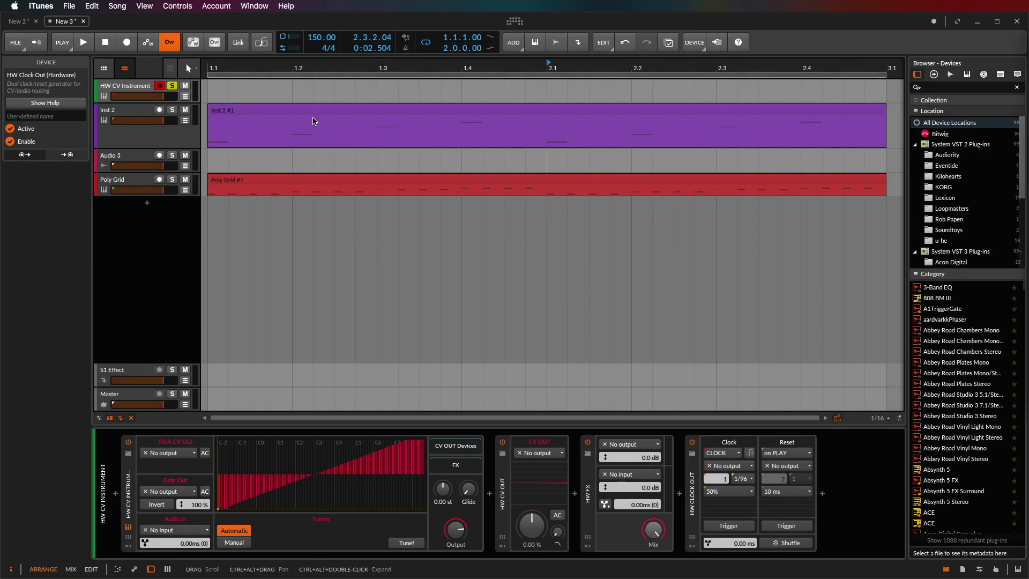
Open the Poly Grid track's grid patch and place an Ø Pulse module in the empty area beside the Send/Return section.
{"action": "left_click", "coordinate": [117, 182]}
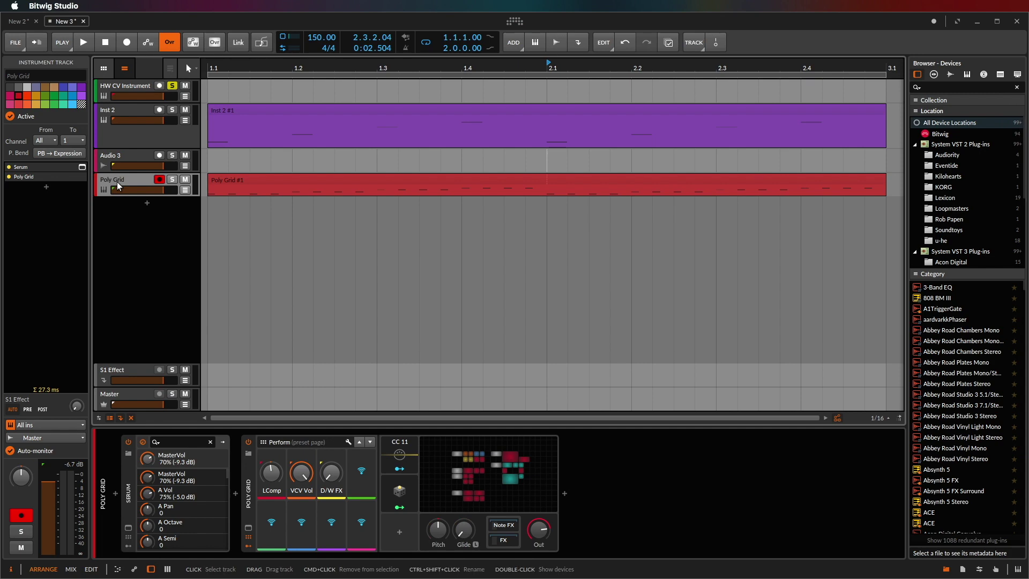
{"action": "left_click", "coordinate": [465, 473]}
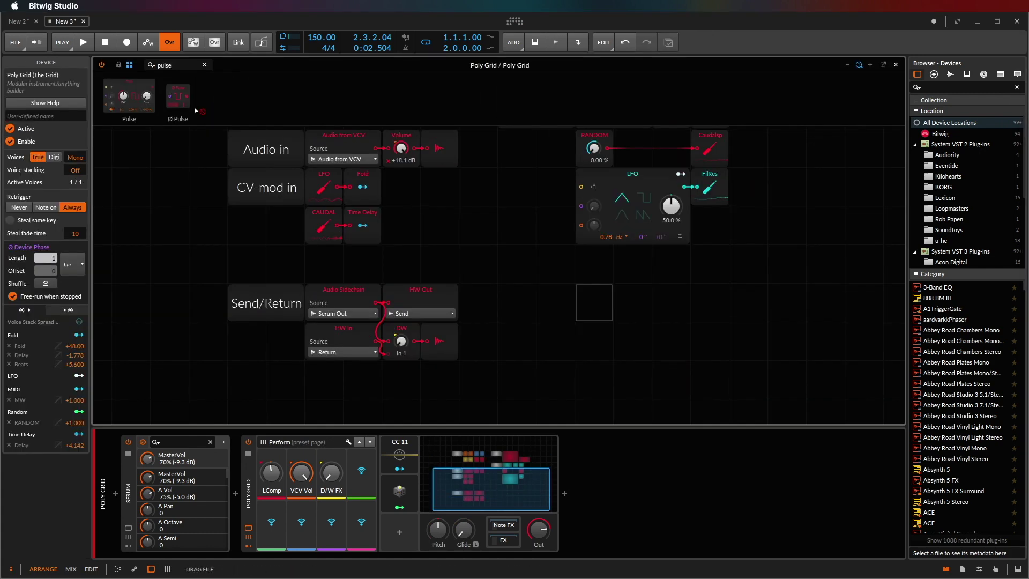
{"action": "left_click_drag", "start_coordinate": [584, 308], "coordinate": [619, 311]}
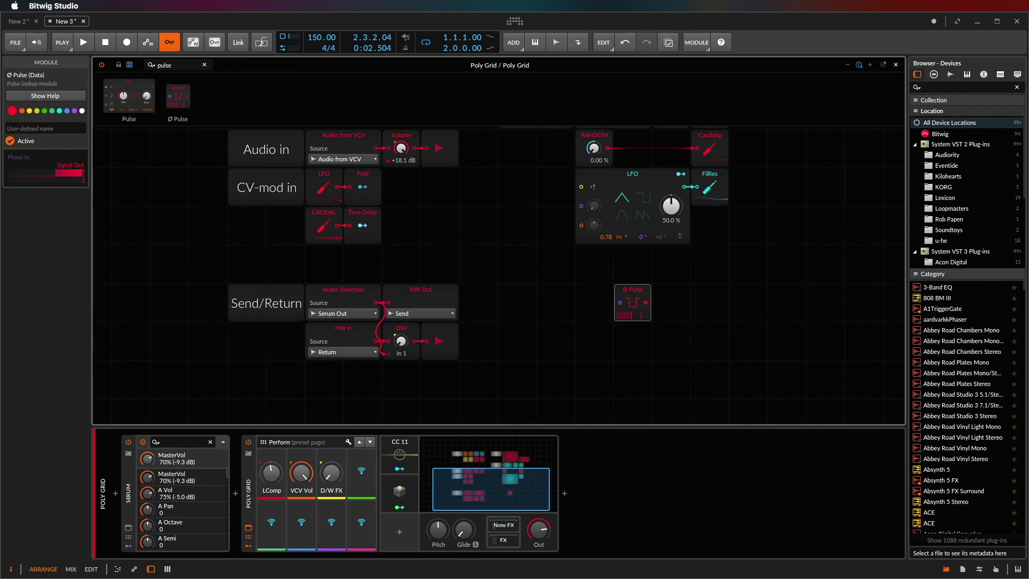
Add a Transport module with a 1/16th length feeding Ø Pulse and disable its Free-run when stopped option.
{"action": "left_click", "coordinate": [160, 64]}
{"action": "type", "text": "trans"}
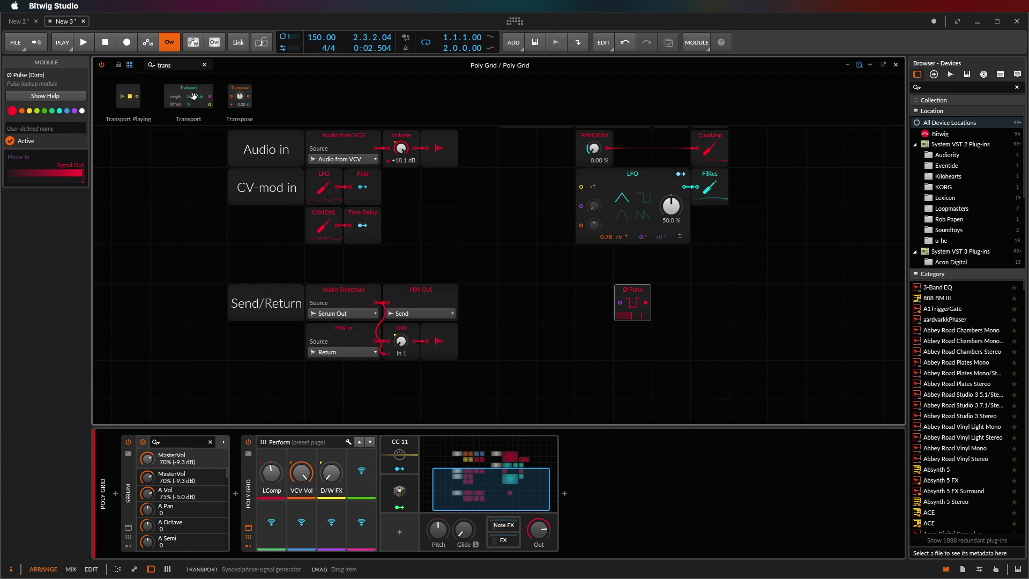
{"action": "left_click_drag", "start_coordinate": [194, 96], "coordinate": [575, 336]}
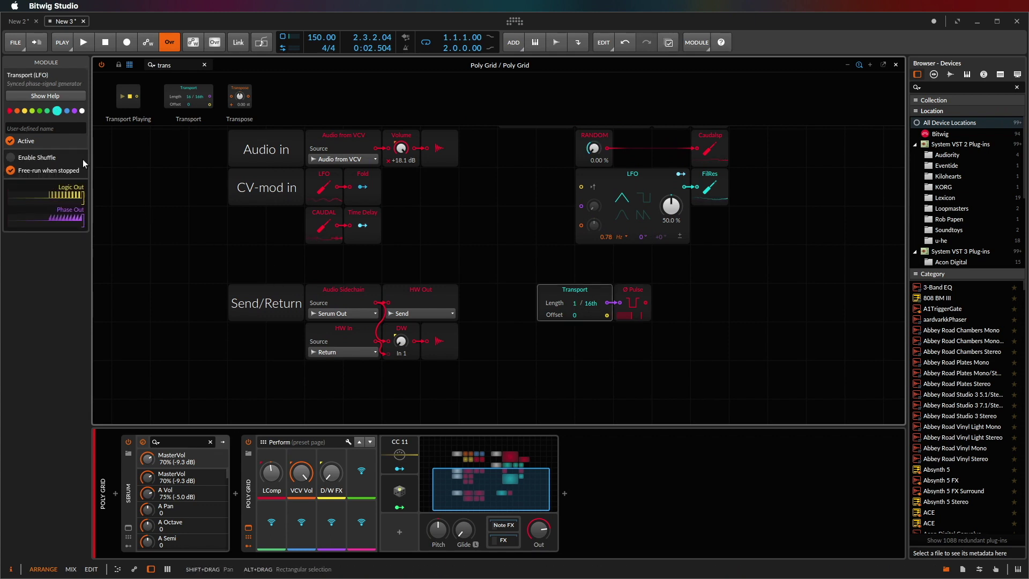
{"action": "left_click", "coordinate": [11, 170]}
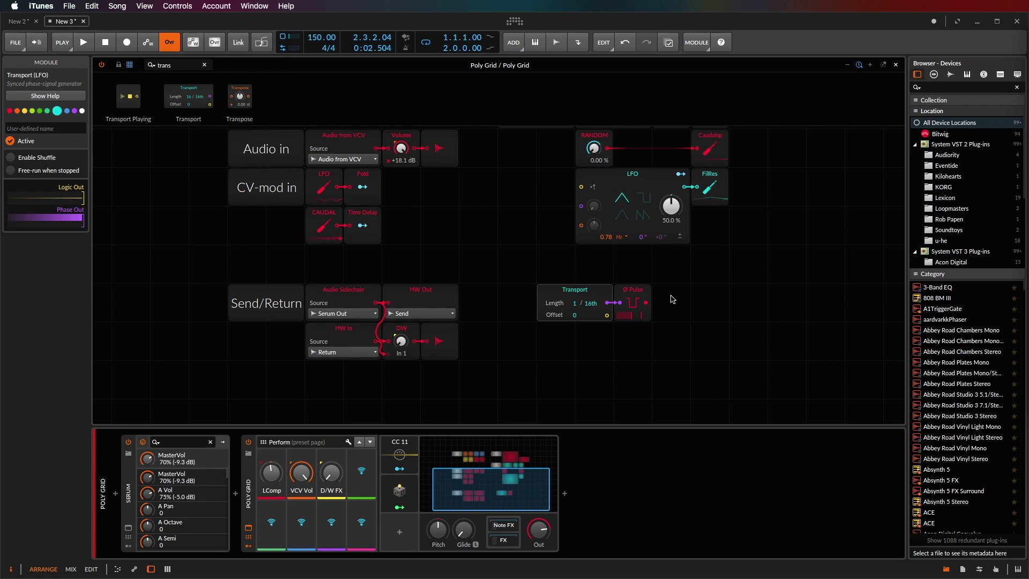
Insert an Ø Scaler module between Transport and Ø Pulse, set rate 6.00 and ratio 1:1, and place Ø Pulse directly beside it.
{"action": "left_click_drag", "start_coordinate": [643, 296], "coordinate": [740, 293]}
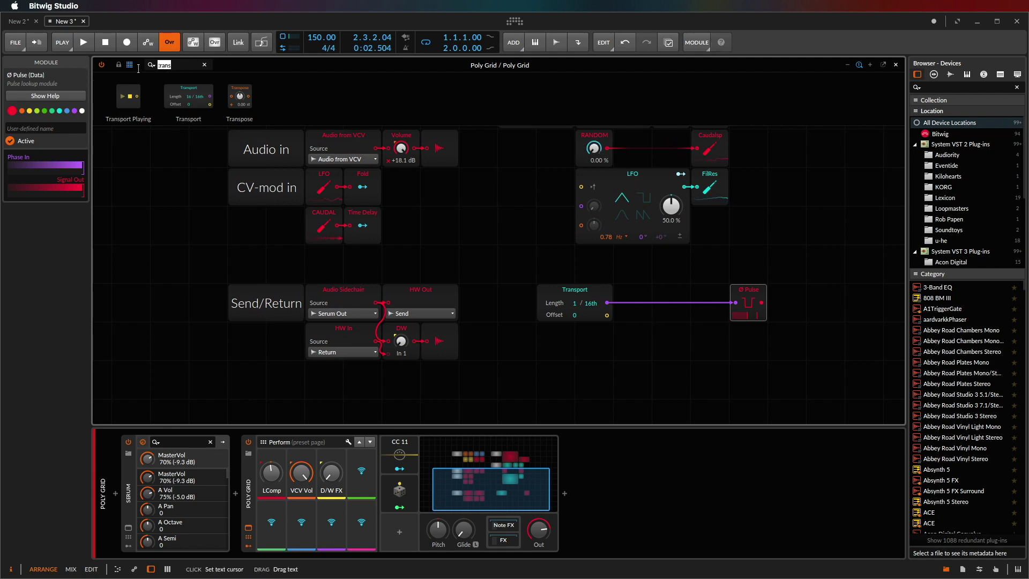
{"action": "type", "text": "scalet"}
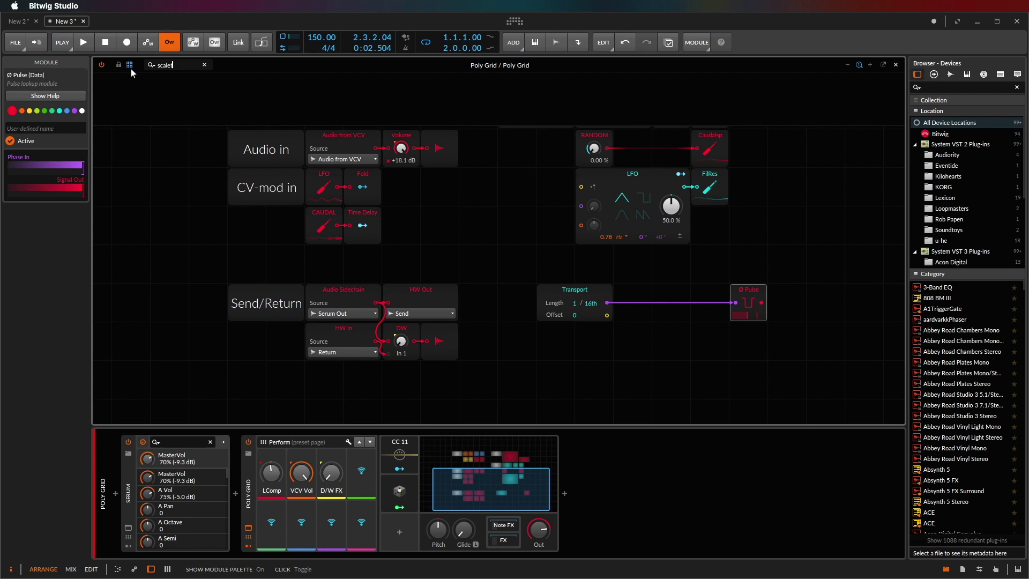
{"action": "key", "text": "BackSpace"}
{"action": "type", "text": "r"}
{"action": "left_click_drag", "start_coordinate": [185, 98], "coordinate": [664, 290]}
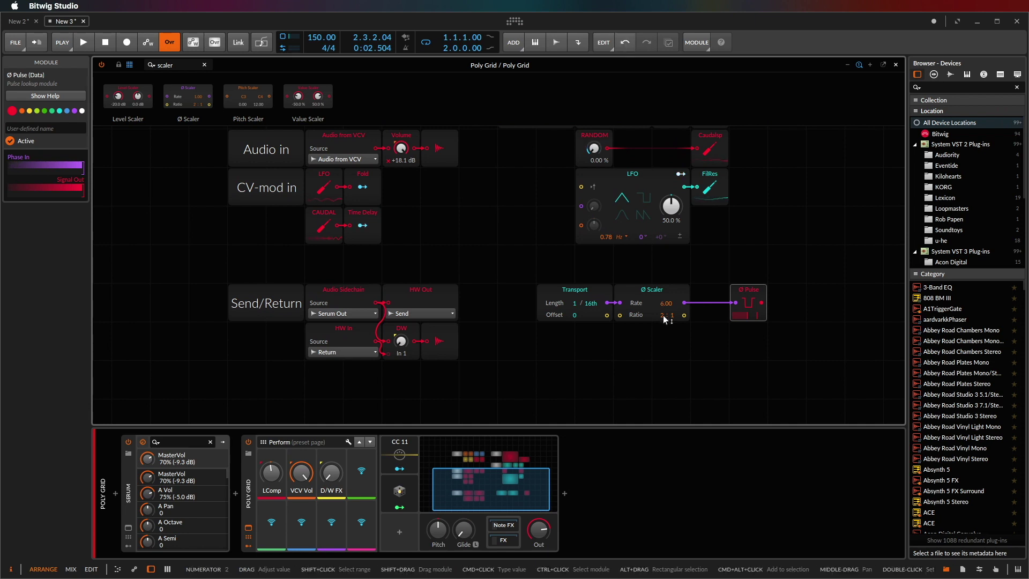
{"action": "left_click", "coordinate": [775, 327]}
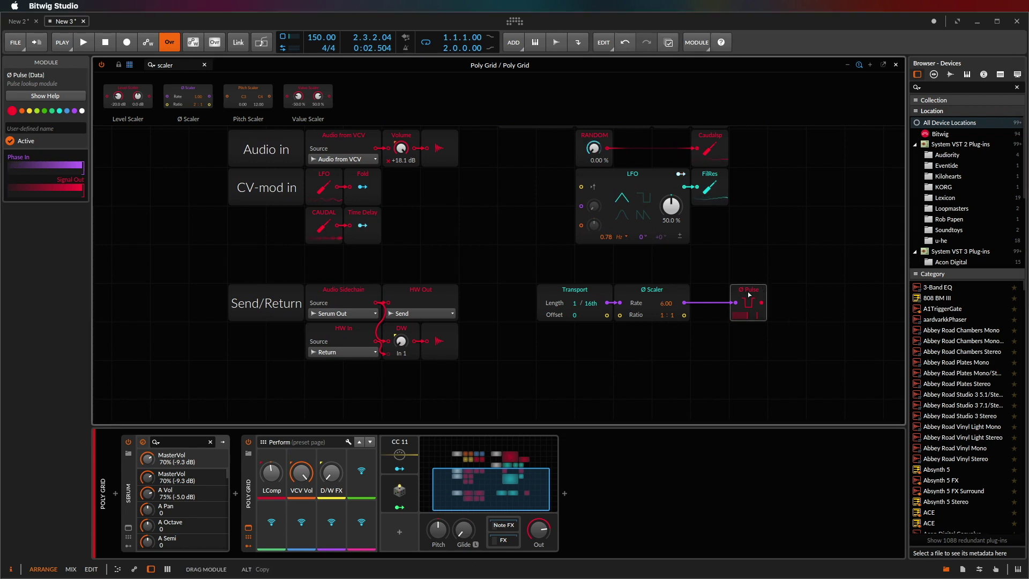
{"action": "left_click_drag", "start_coordinate": [750, 291], "coordinate": [710, 292]}
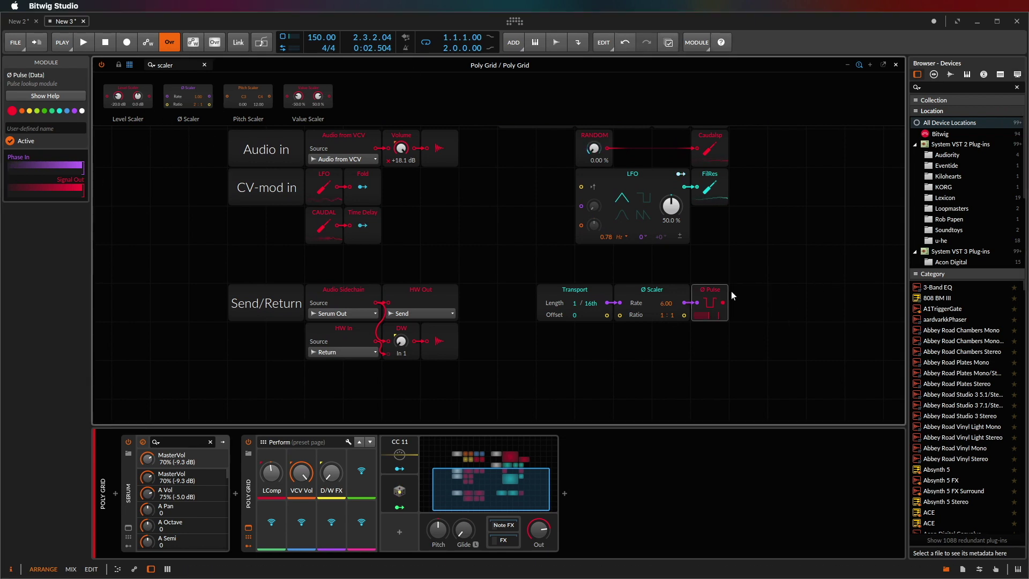
Add an Oscilloscope after Ø Pulse, widen it, set its mode to Slow, and run playback briefly to check the pulse signal.
{"action": "left_click", "coordinate": [176, 65]}
{"action": "left_click", "coordinate": [204, 65]}
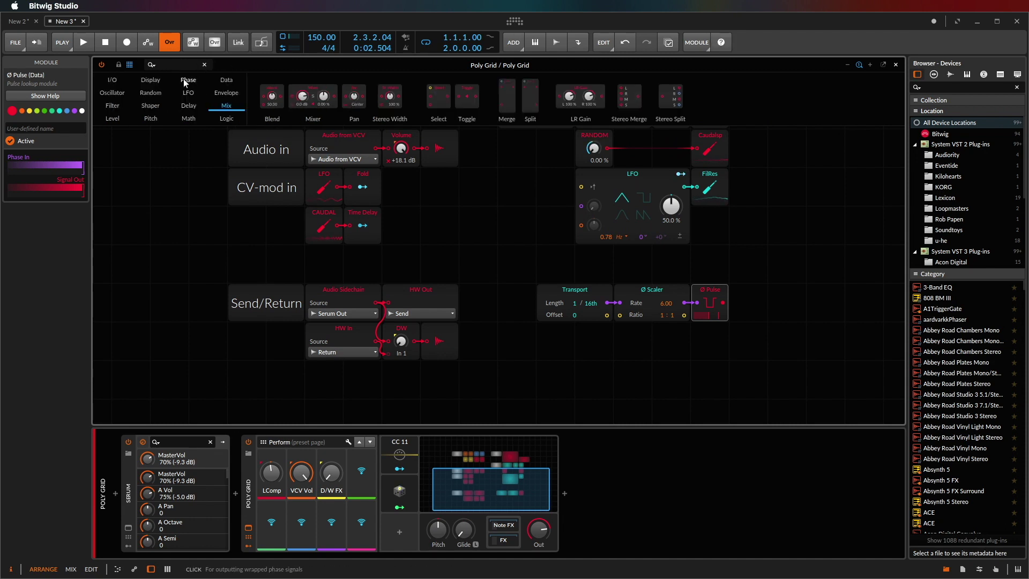
{"action": "left_click", "coordinate": [723, 303]}
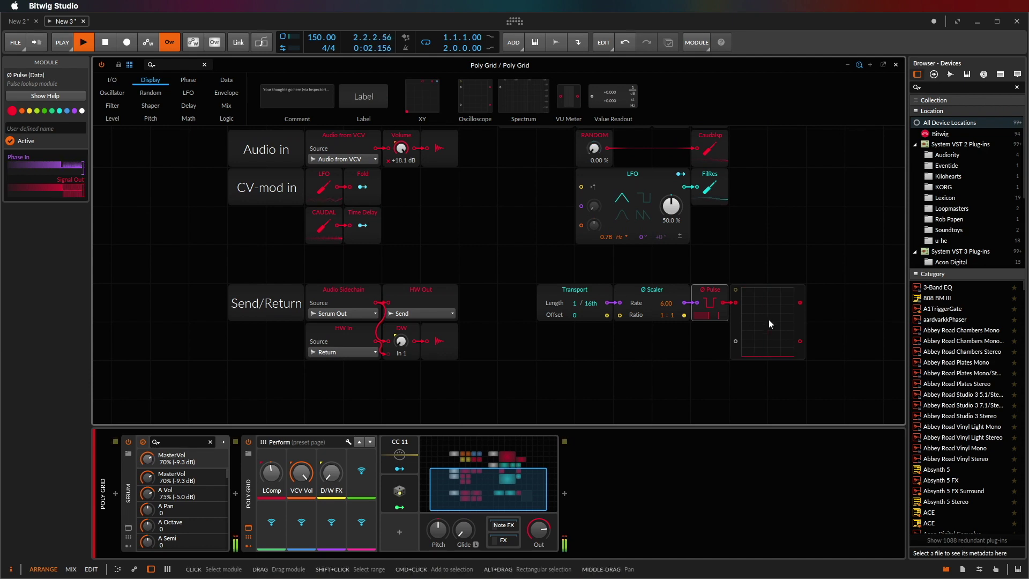
{"action": "left_click", "coordinate": [811, 306]}
{"action": "left_click", "coordinate": [816, 330]}
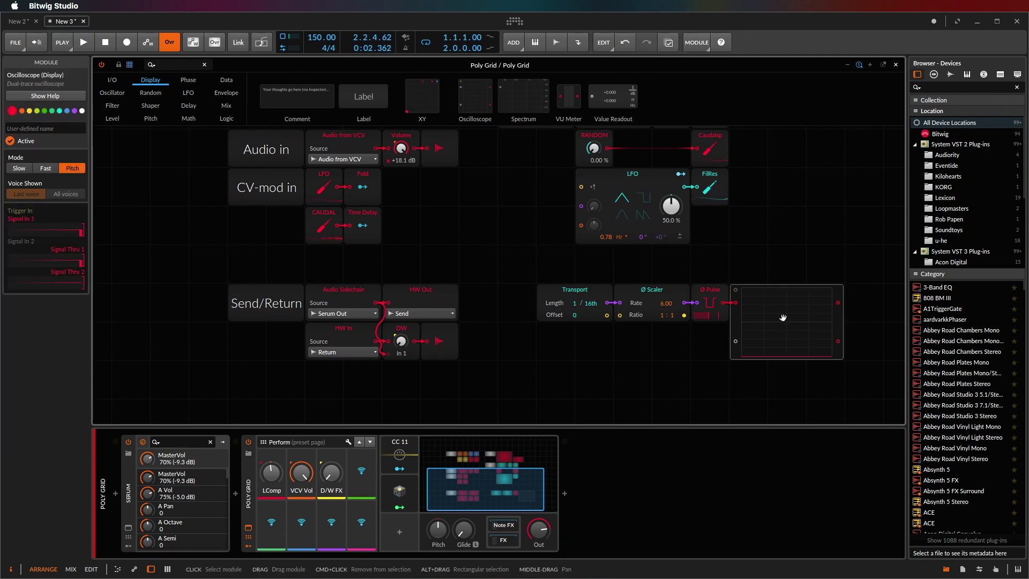
{"action": "key", "text": "space"}
{"action": "key", "text": "space"}
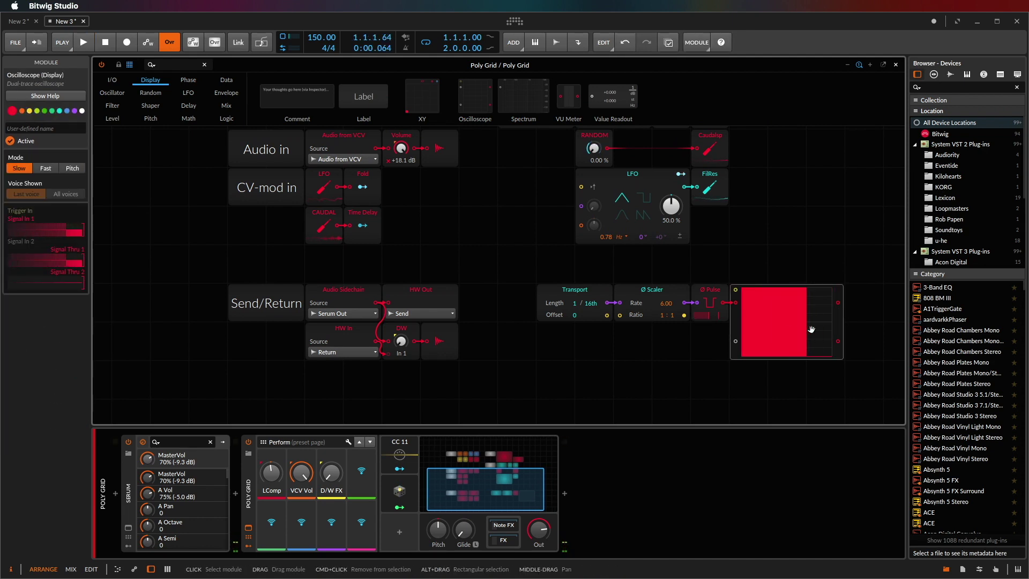
Add a CV Out module after the oscilloscope and set its destination to Clock.
{"action": "left_click", "coordinate": [112, 80]}
{"action": "left_click_drag", "start_coordinate": [828, 101], "coordinate": [869, 303]}
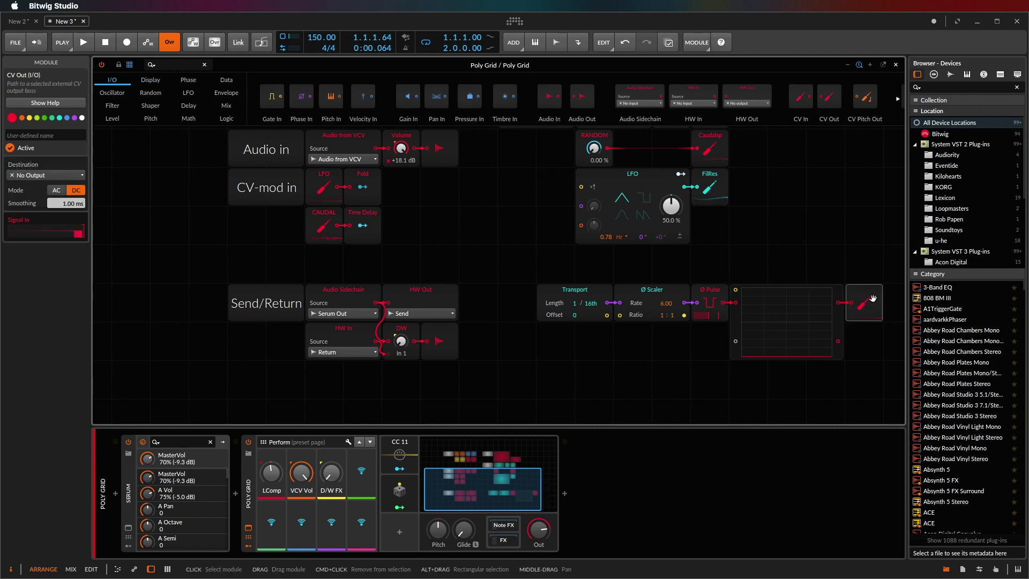
{"action": "left_click", "coordinate": [64, 175]}
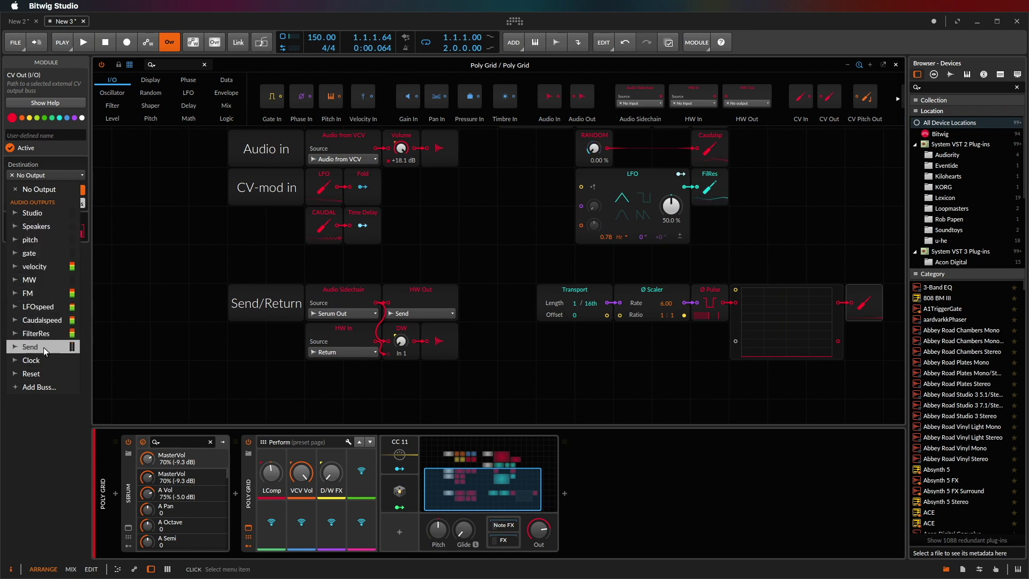
{"action": "left_click", "coordinate": [33, 360]}
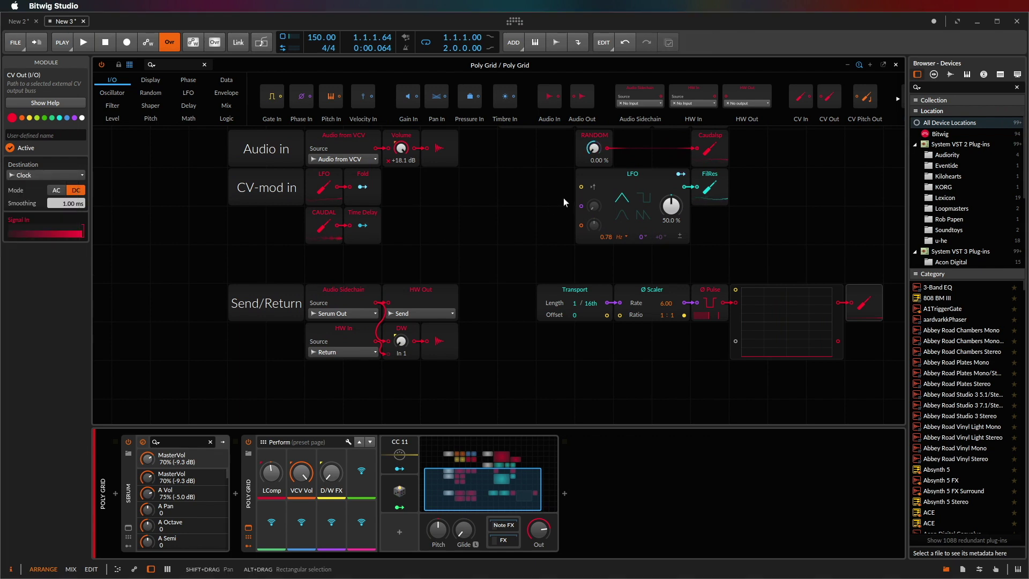
Find the Transport Playing module and place it in the empty area below the Transport clock chain.
{"action": "left_click", "coordinate": [172, 65]}
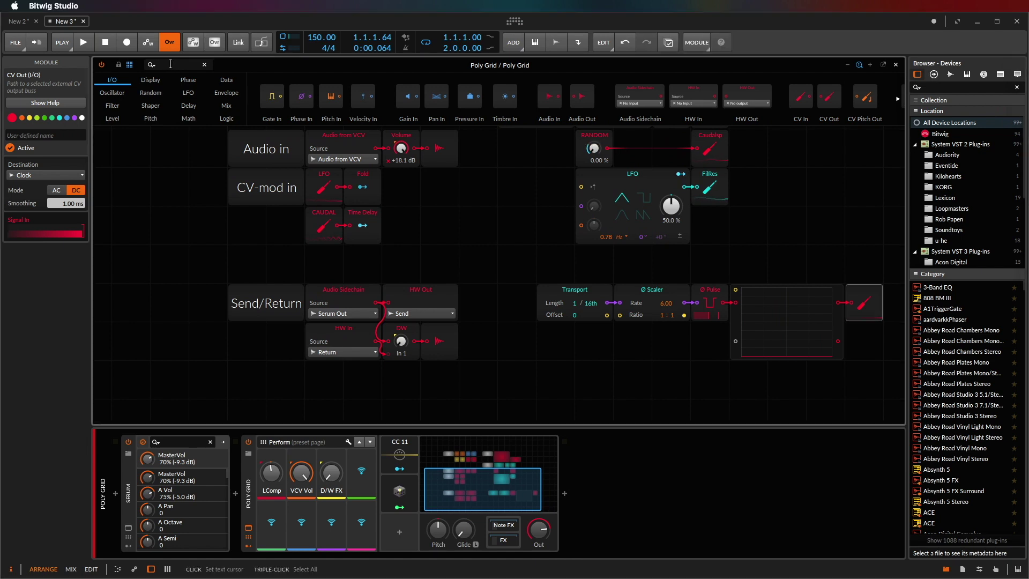
{"action": "type", "text": "tr"}
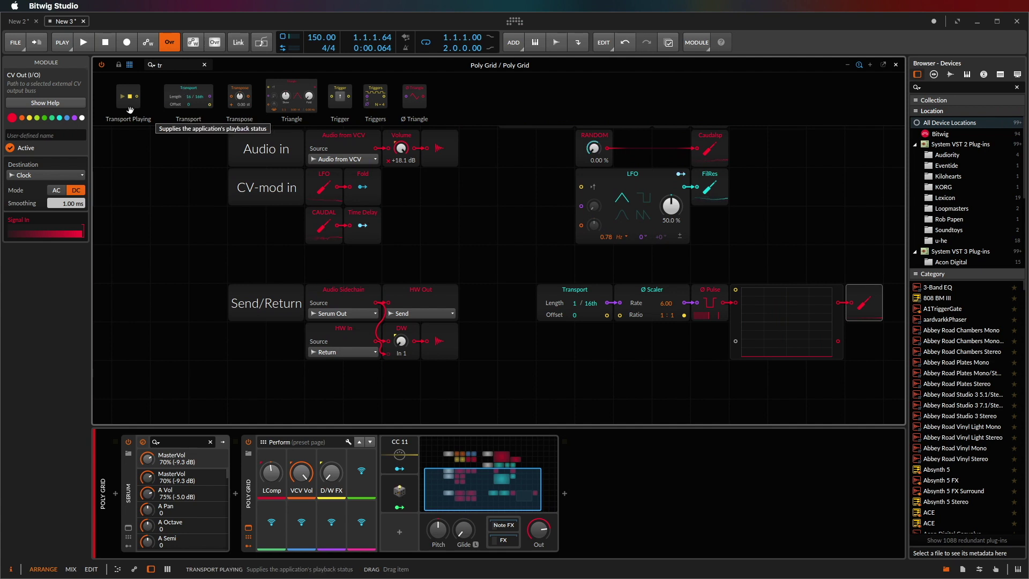
{"action": "left_click_drag", "start_coordinate": [129, 98], "coordinate": [571, 379]}
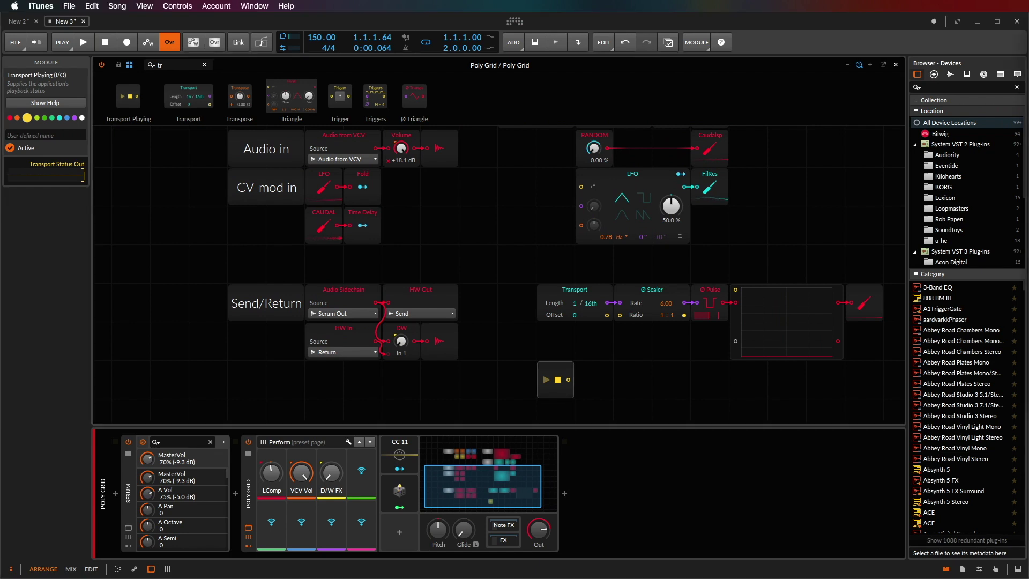
Add a second CV Out fed by Transport Playing, set its destination to Reset, and move it below the Clock CV Out.
{"action": "left_click", "coordinate": [204, 65]}
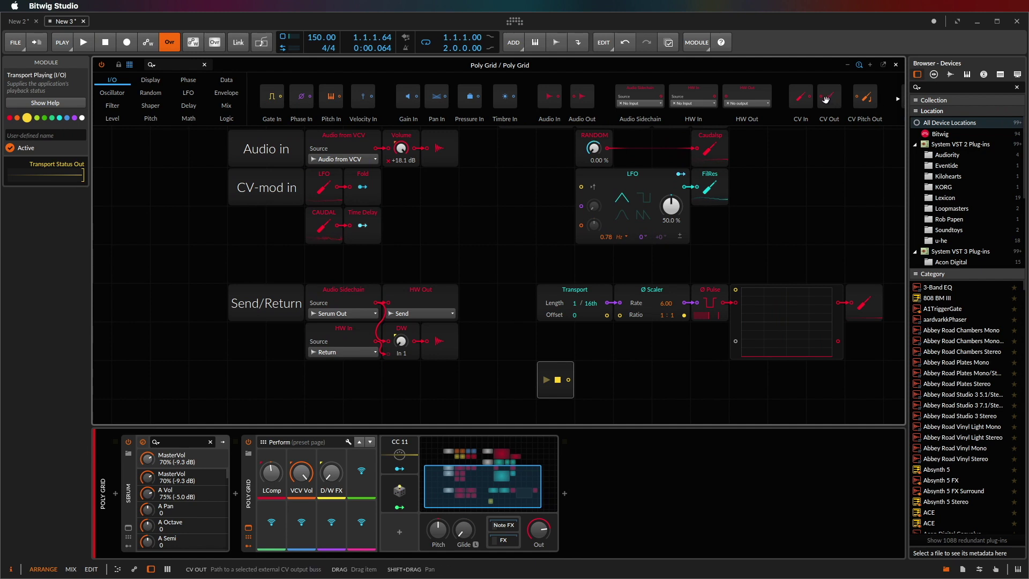
{"action": "left_click_drag", "start_coordinate": [829, 96], "coordinate": [710, 389]}
{"action": "left_click", "coordinate": [709, 387]}
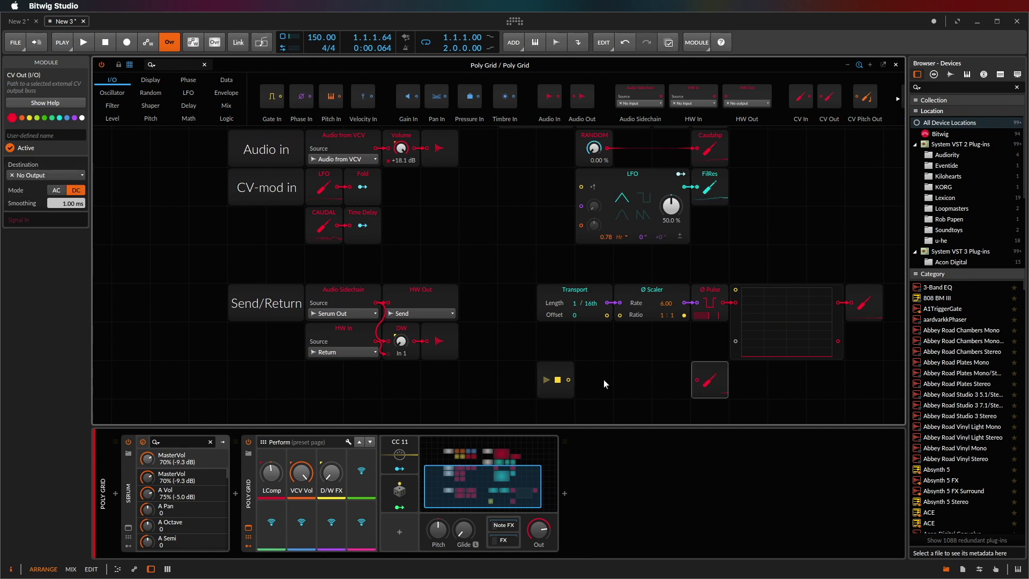
{"action": "left_click_drag", "start_coordinate": [569, 379], "coordinate": [718, 381]}
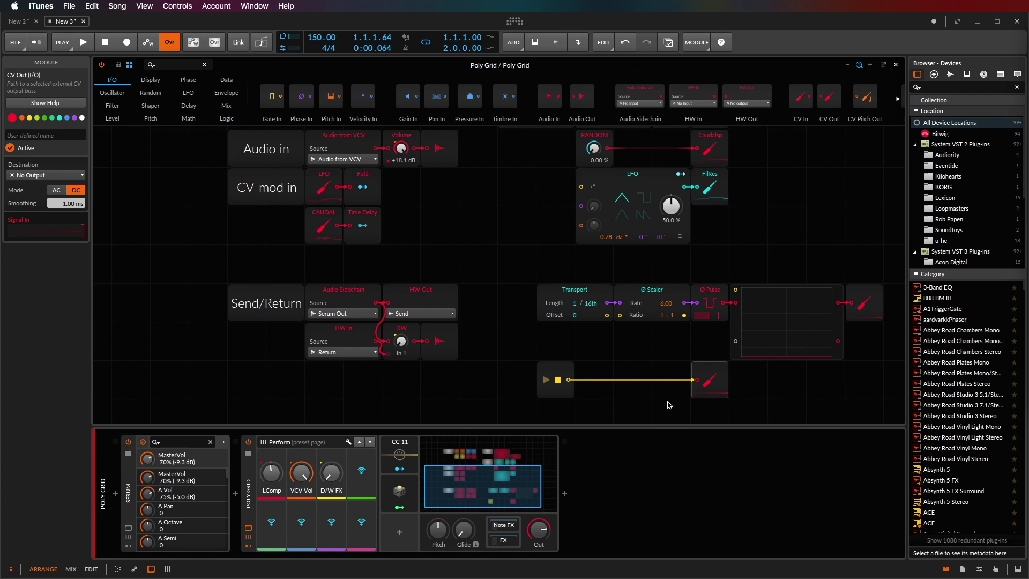
{"action": "left_click", "coordinate": [718, 401]}
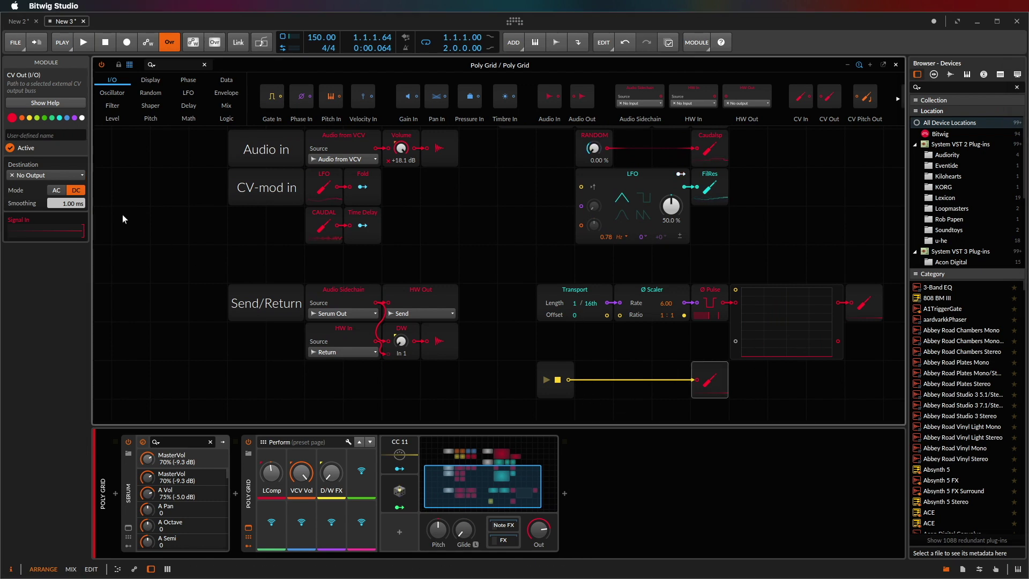
{"action": "left_click", "coordinate": [63, 175]}
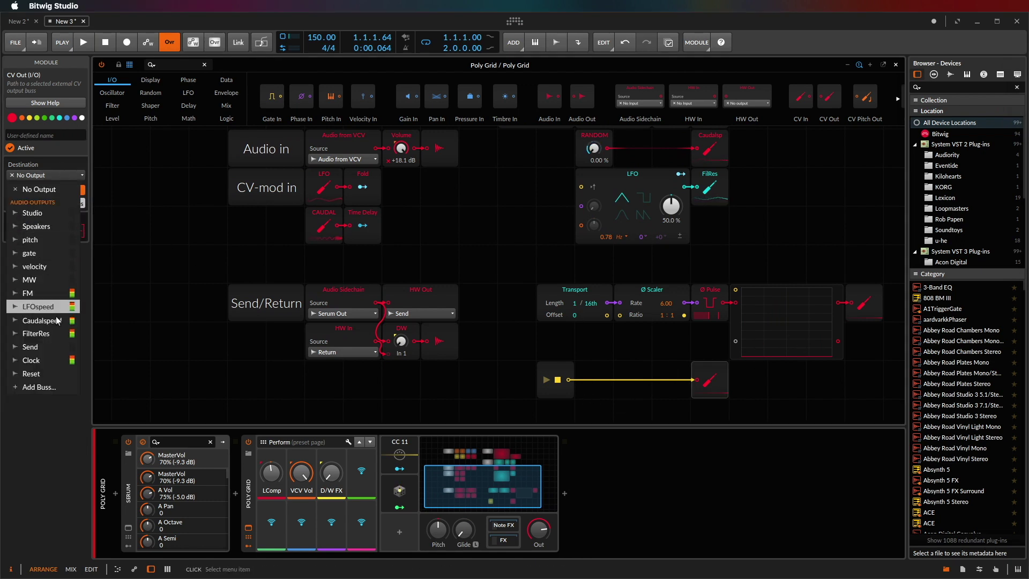
{"action": "left_click", "coordinate": [45, 373]}
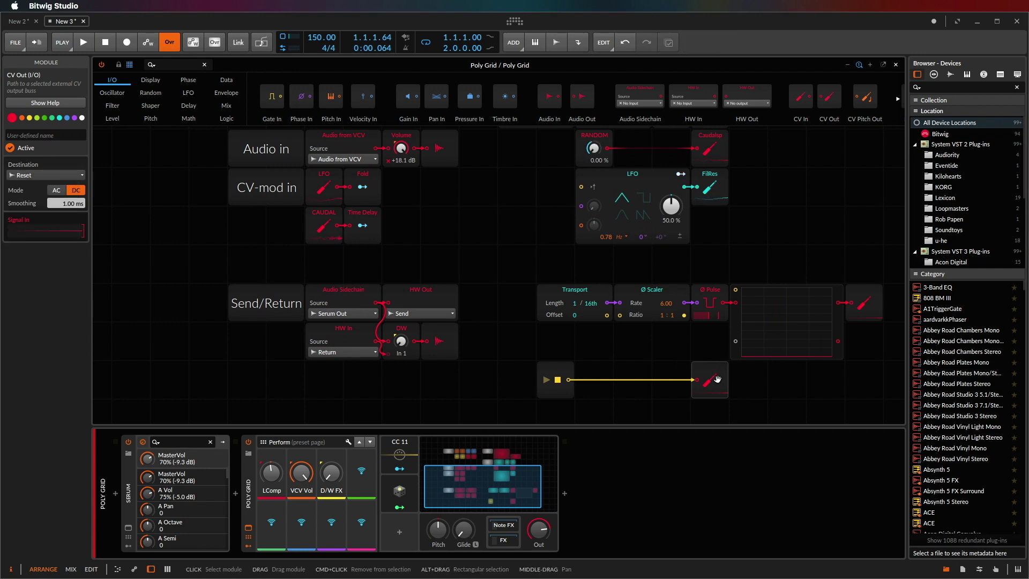
{"action": "left_click_drag", "start_coordinate": [713, 382], "coordinate": [864, 382]}
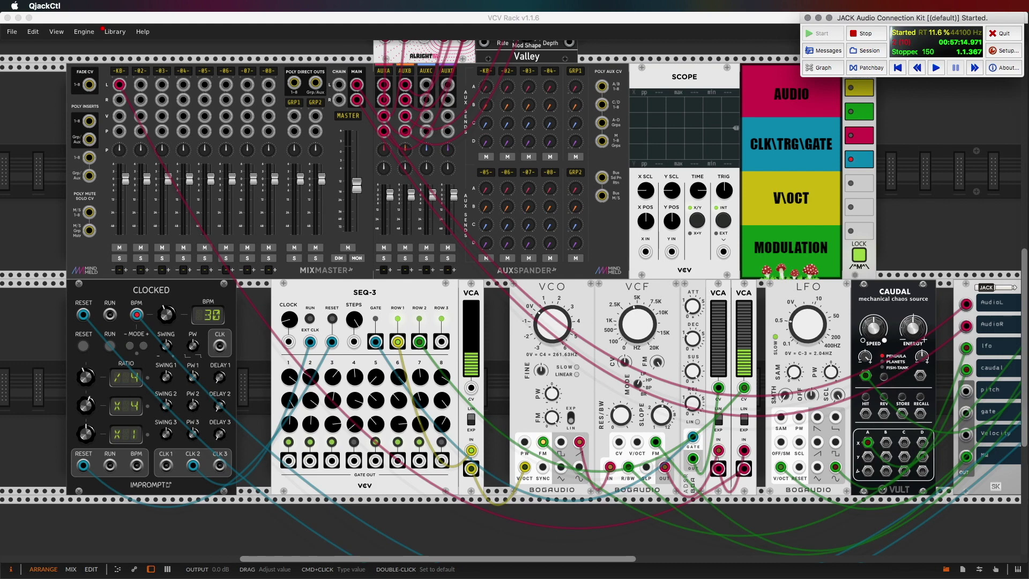
Switch to VCV Rack, briefly roll the JACK transport, and change the BPM input mode of the Clocked module.
{"action": "left_click", "coordinate": [934, 67]}
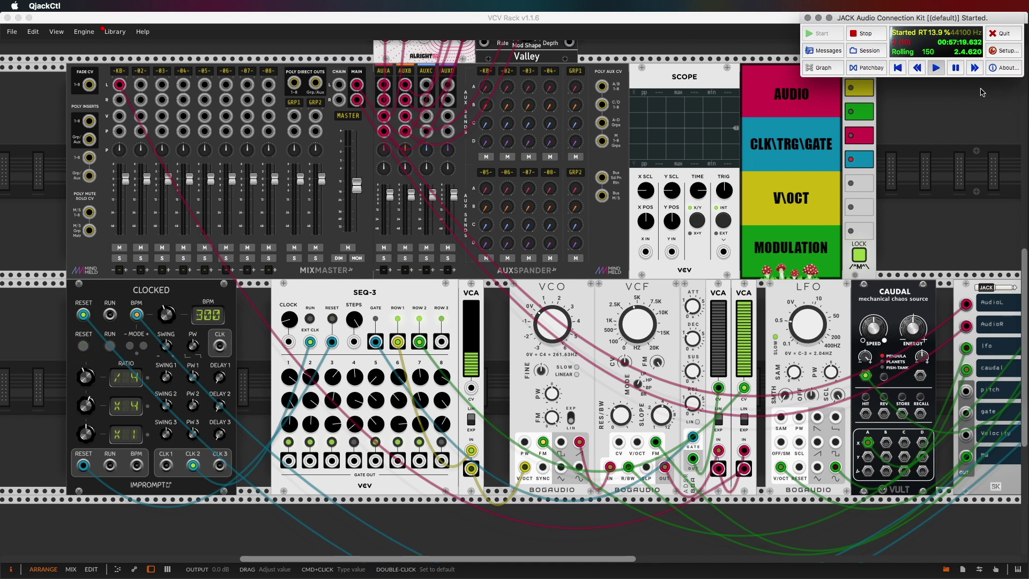
{"action": "left_click", "coordinate": [958, 73]}
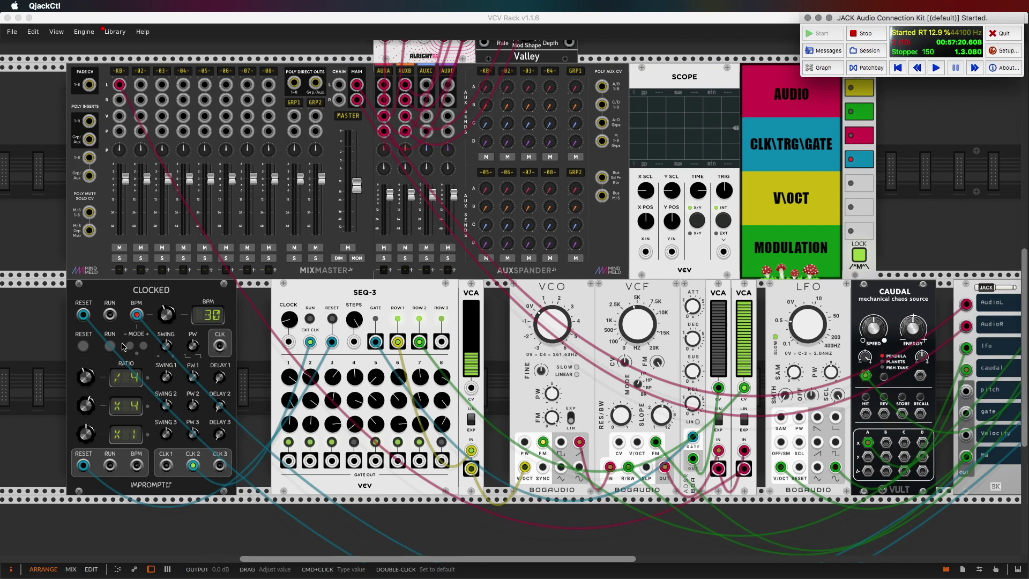
{"action": "left_click", "coordinate": [143, 351]}
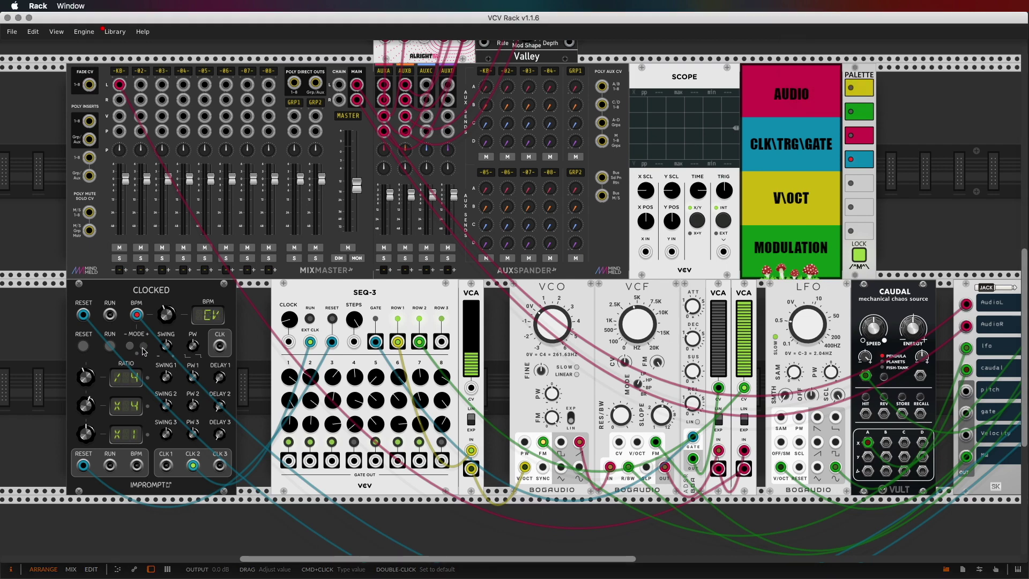
{"action": "left_click", "coordinate": [143, 351]}
{"action": "left_click", "coordinate": [144, 351]}
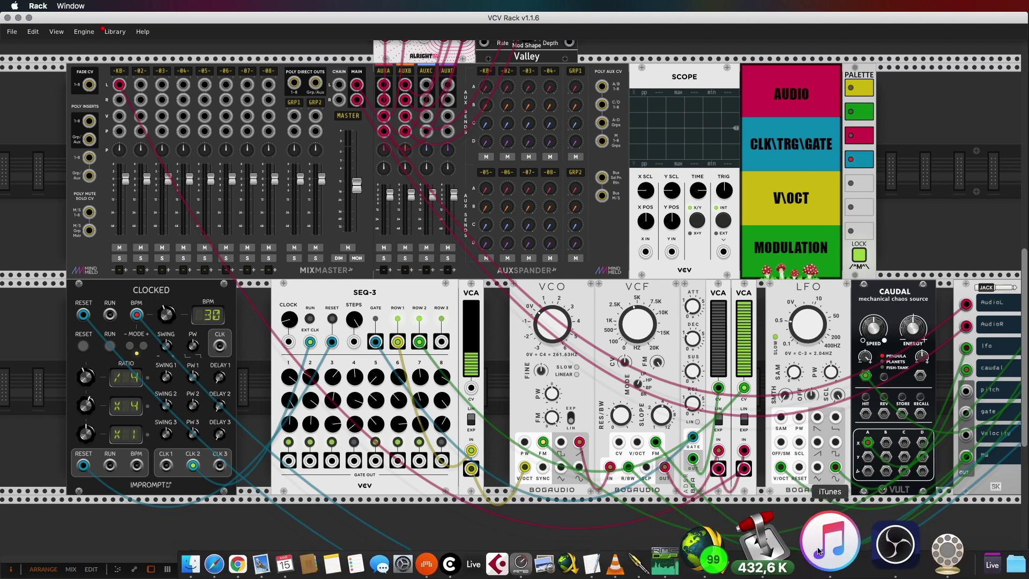
Bring up QjackCtl and repeatedly start and stop the JACK transport to check that Clocked follows the tempo and run state.
{"action": "left_click", "coordinate": [731, 555]}
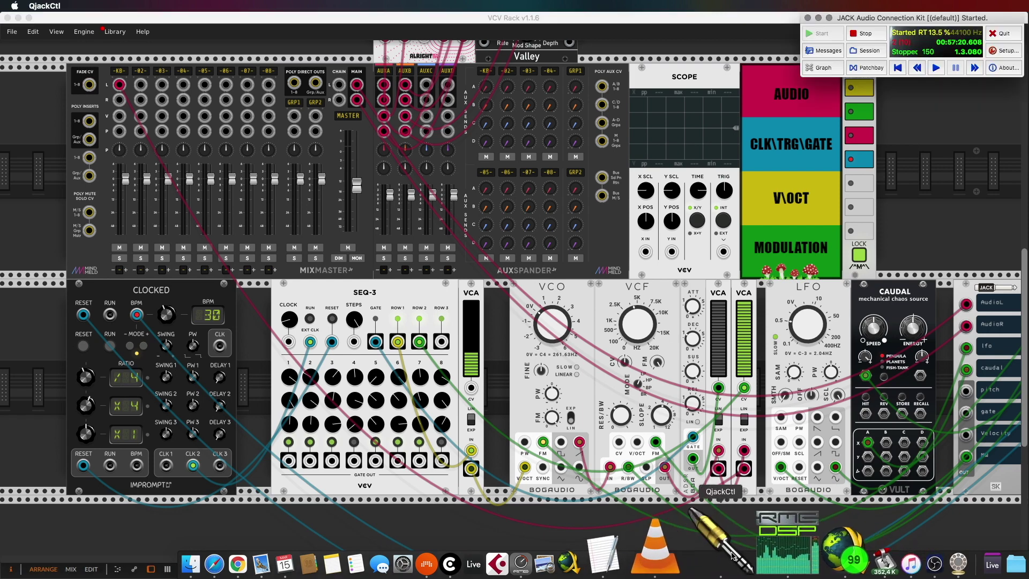
{"action": "left_click", "coordinate": [935, 68]}
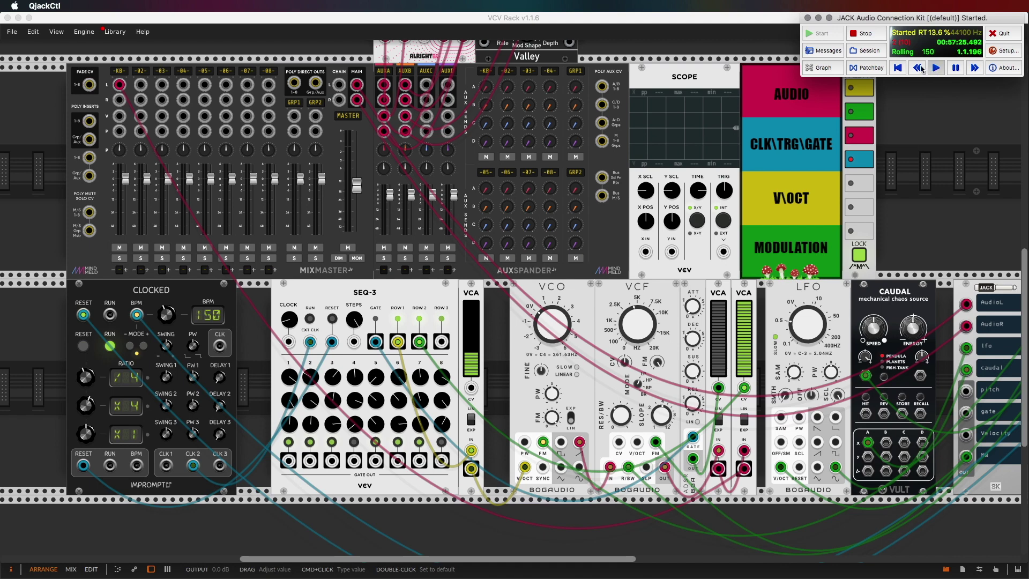
{"action": "left_click", "coordinate": [938, 70]}
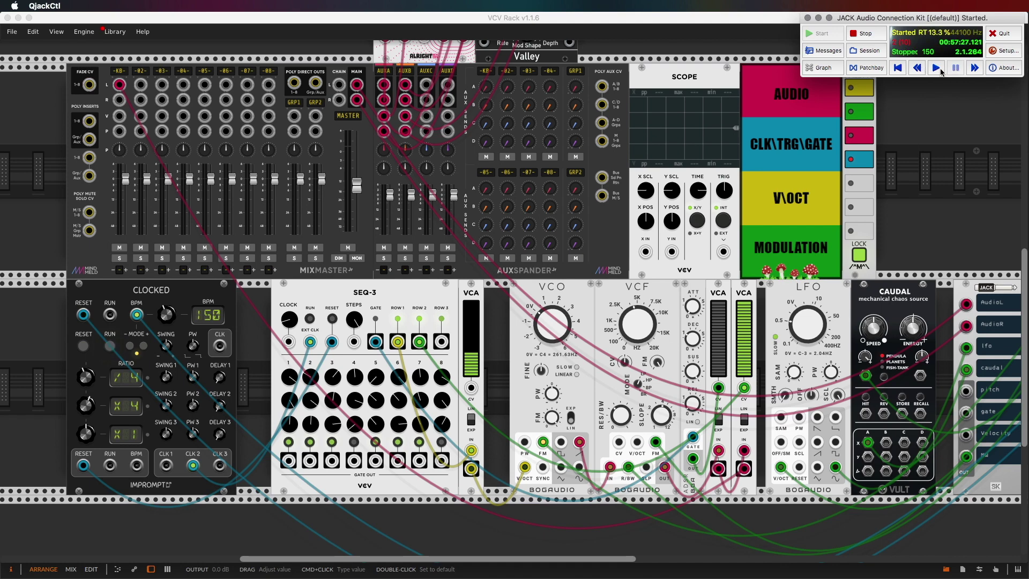
{"action": "left_click", "coordinate": [940, 71]}
{"action": "left_click", "coordinate": [942, 72]}
{"action": "left_click", "coordinate": [942, 71]}
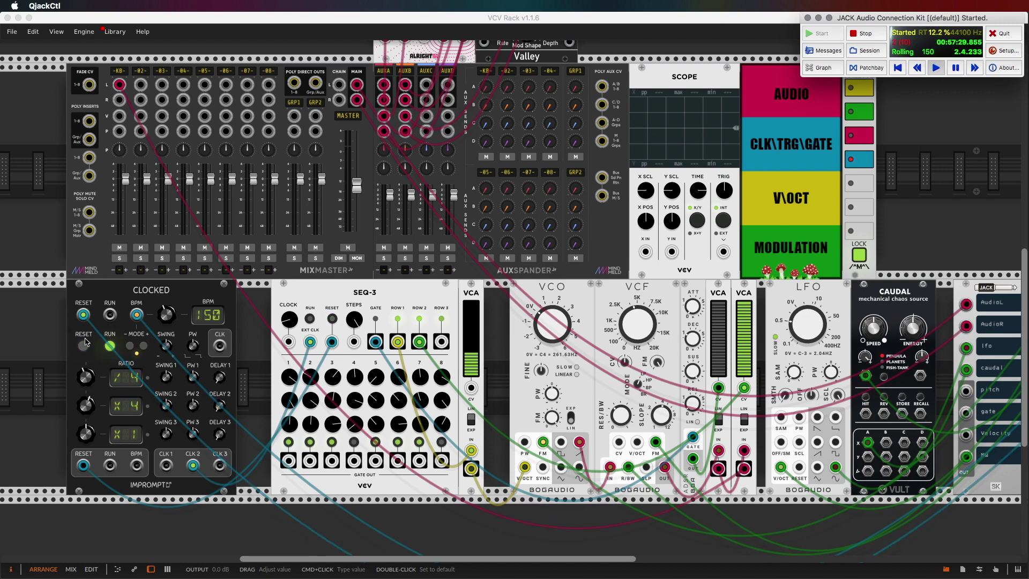
{"action": "left_click", "coordinate": [944, 72]}
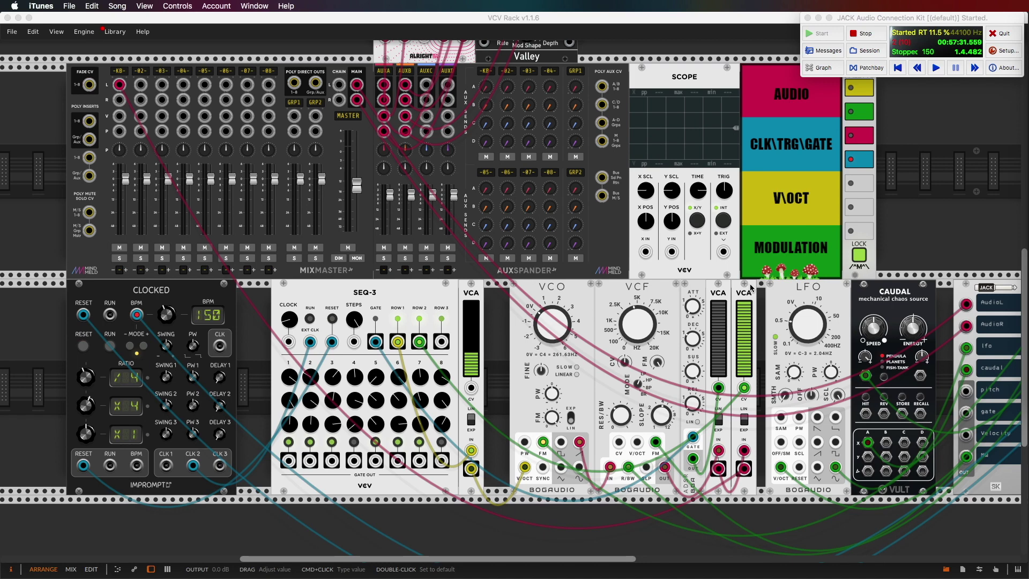
{"action": "left_click", "coordinate": [959, 68]}
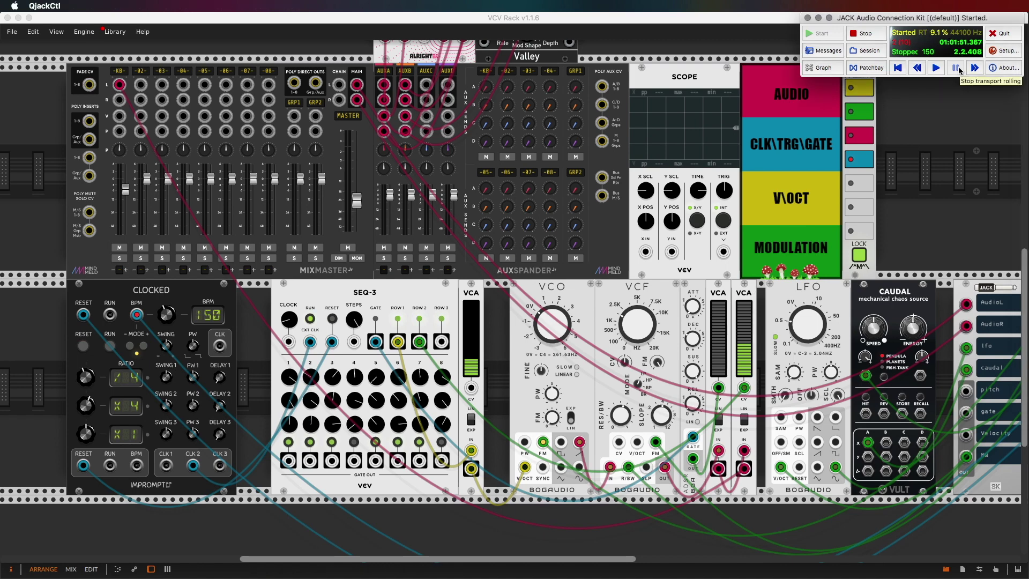